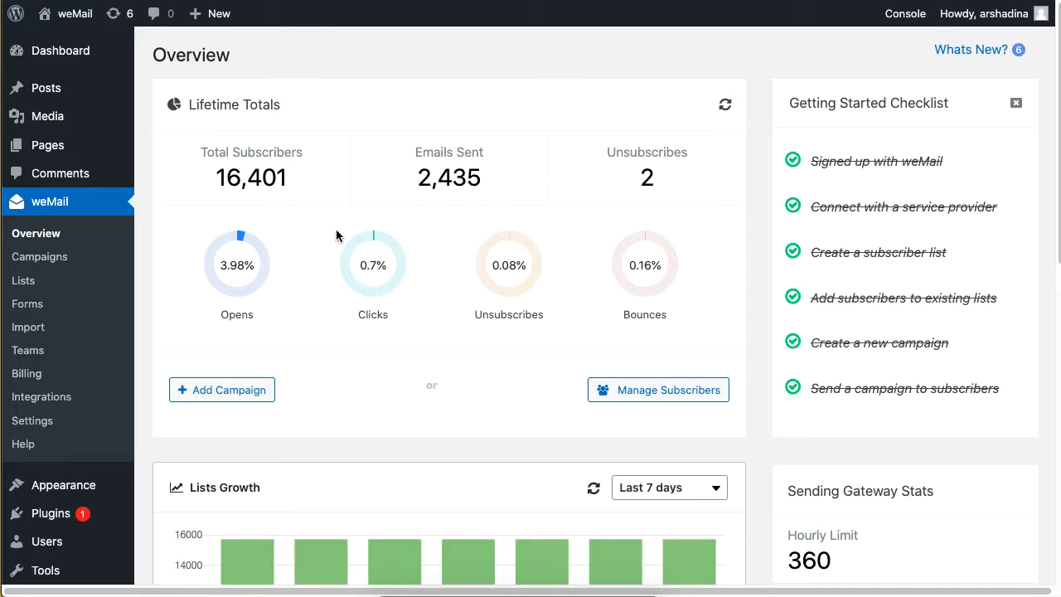
Start a new email campaign named "Happy New Year! Get 40% off on your Purchase"
click(73, 259)
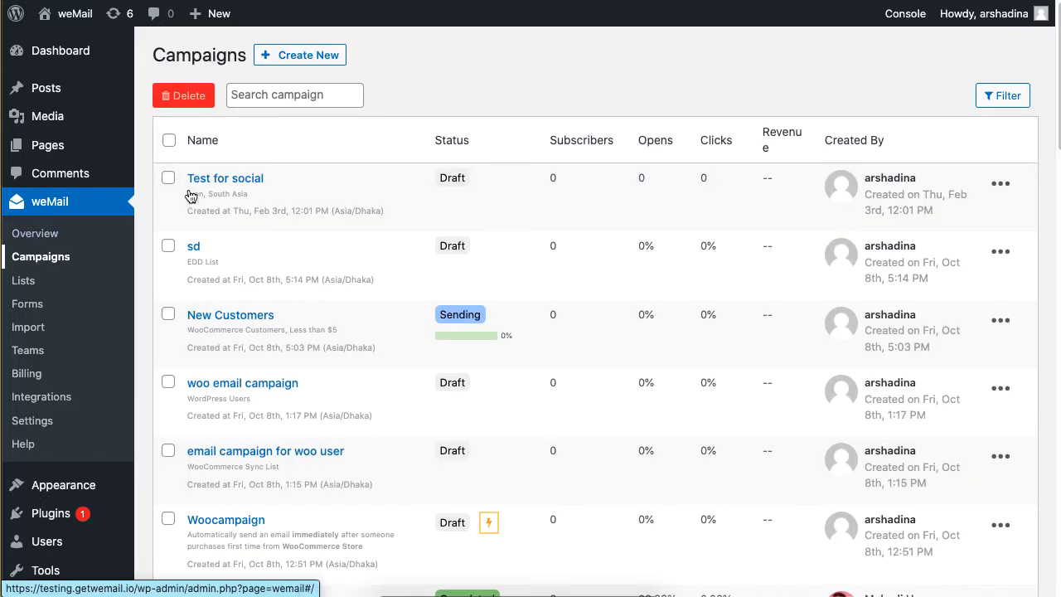
click(310, 53)
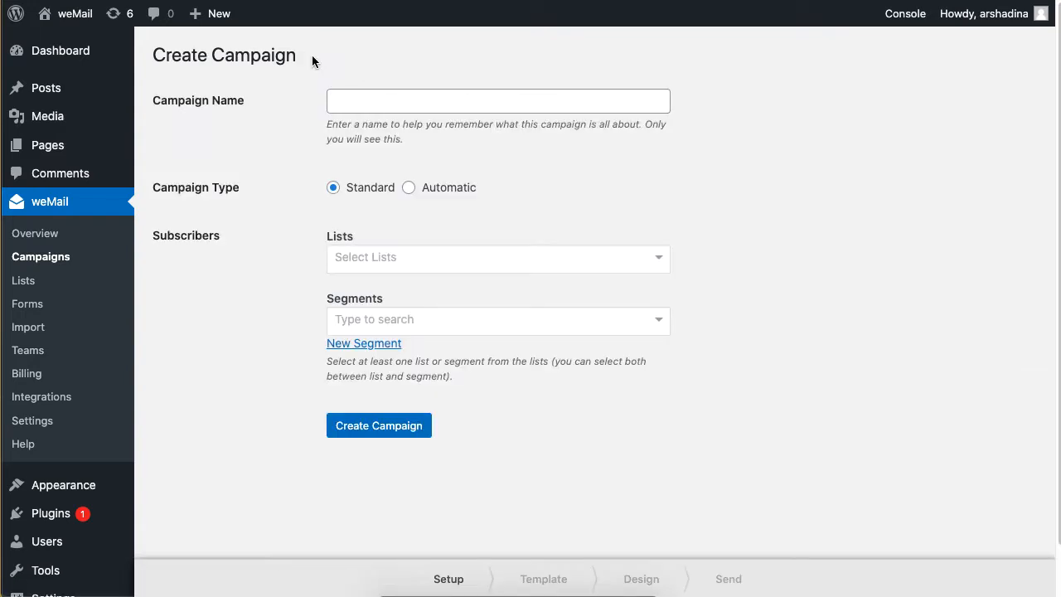
text(Happy New Year! Get 40% off on your Purchase)
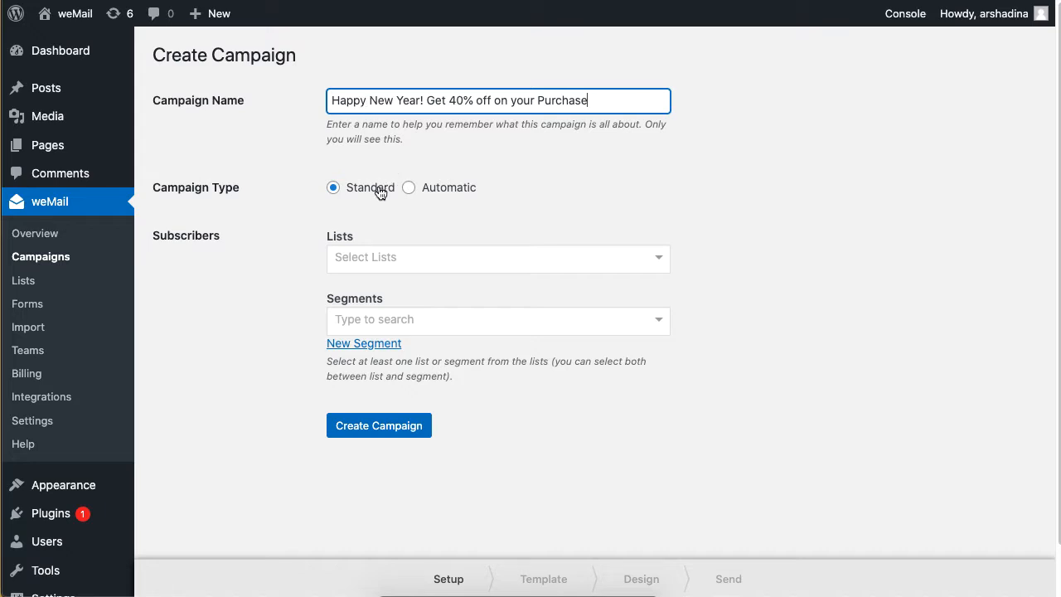
click(447, 195)
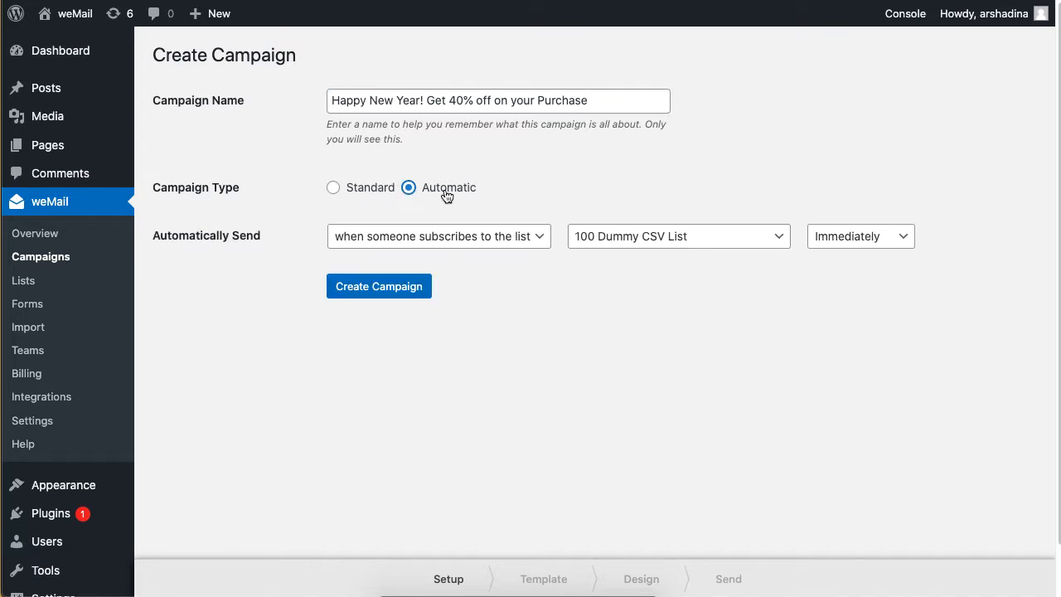
click(486, 242)
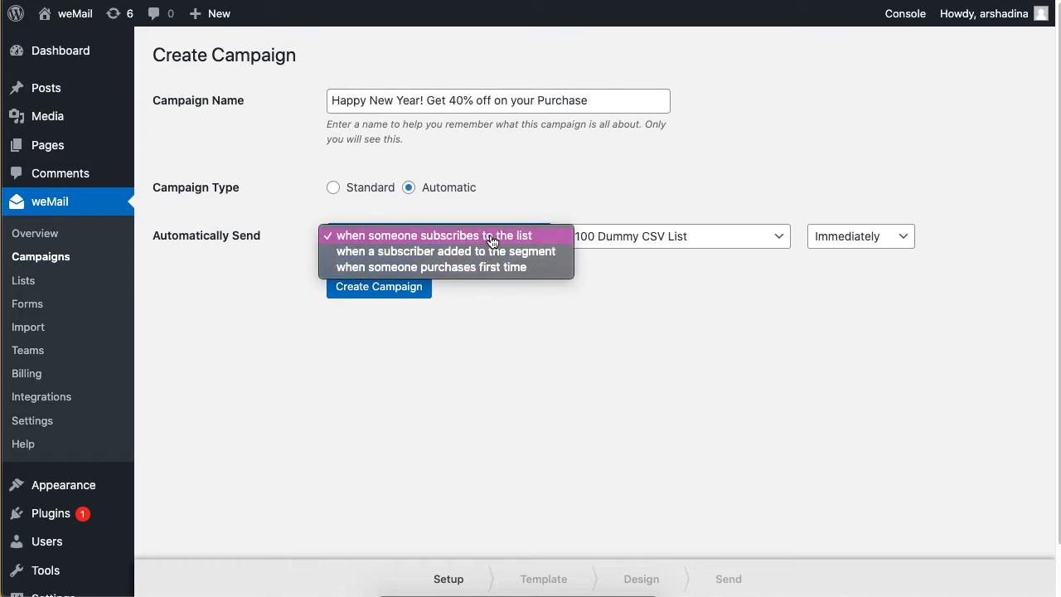
click(608, 239)
click(608, 239)
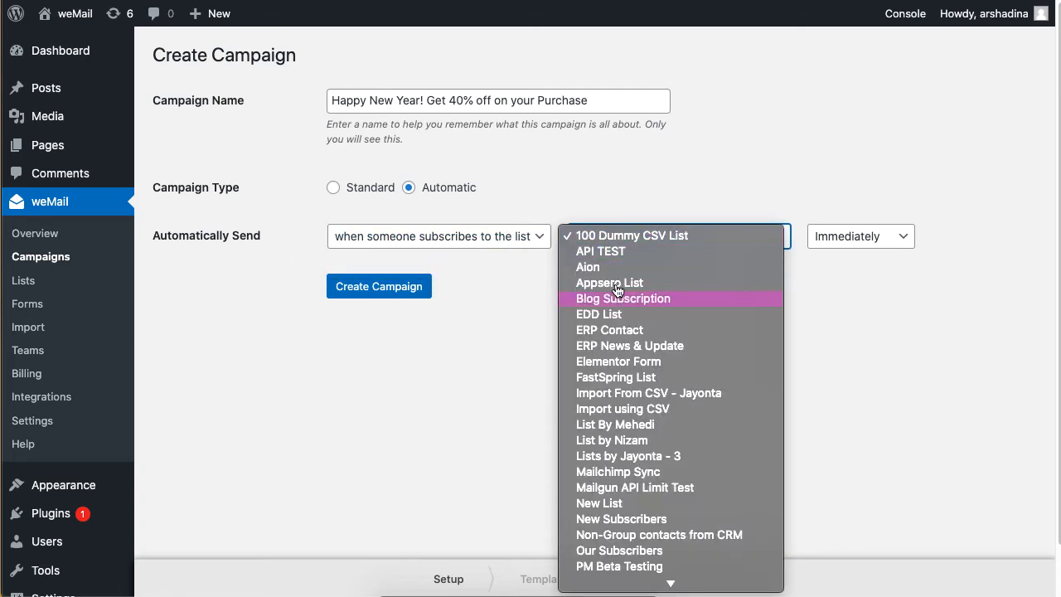
click(728, 267)
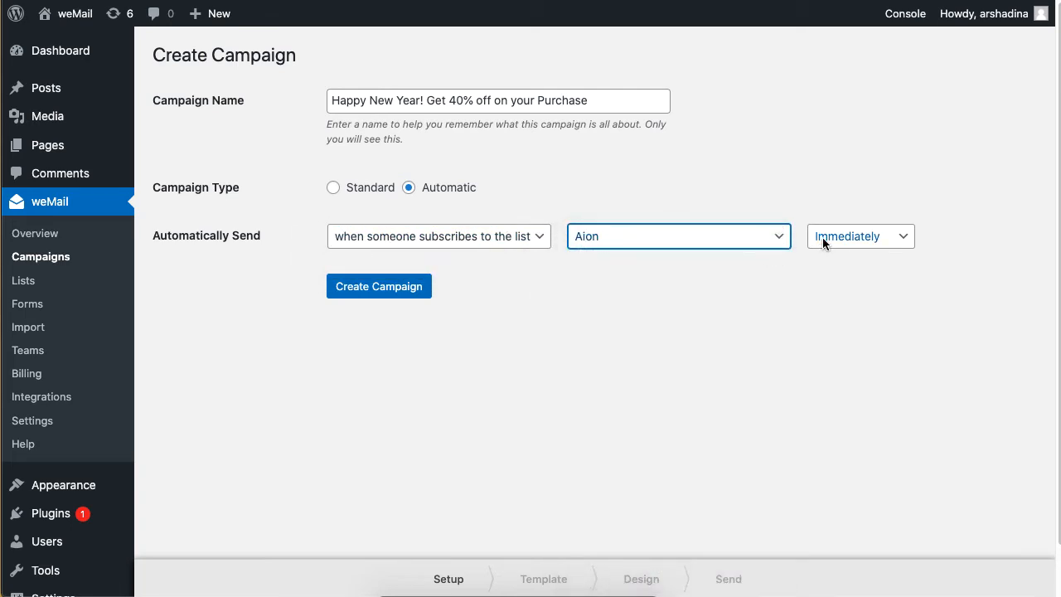
click(822, 238)
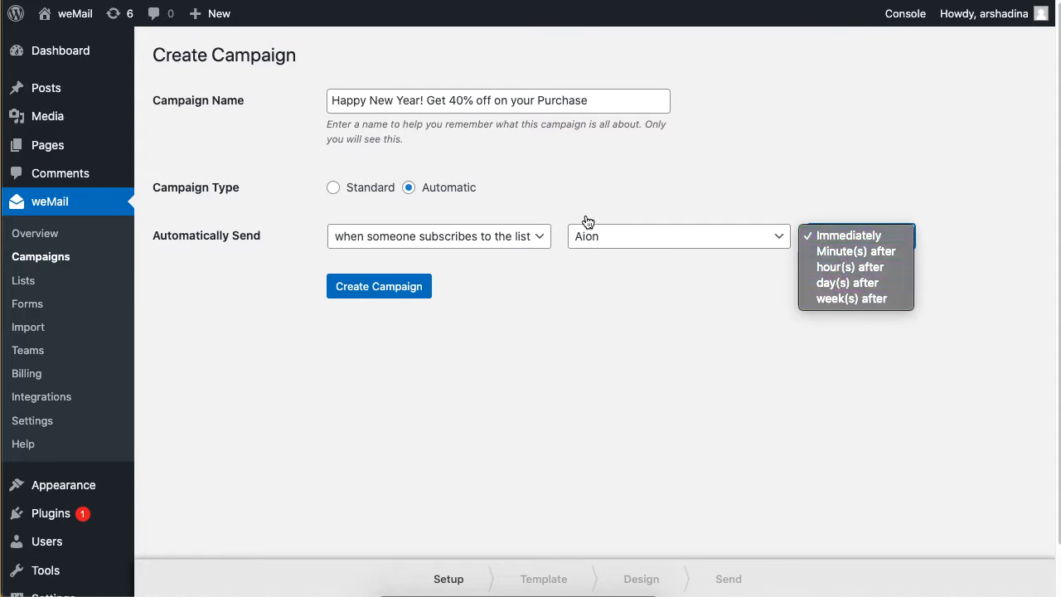
click(377, 193)
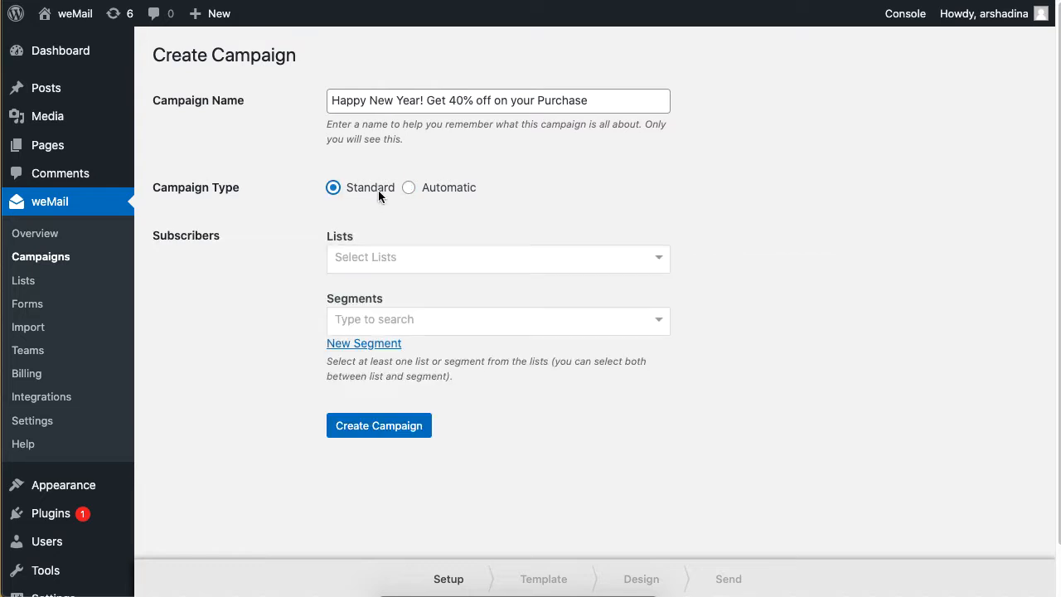
Choose EDD List as the standard campaign's subscriber list, without any segment, and create the campaign
click(415, 257)
click(415, 427)
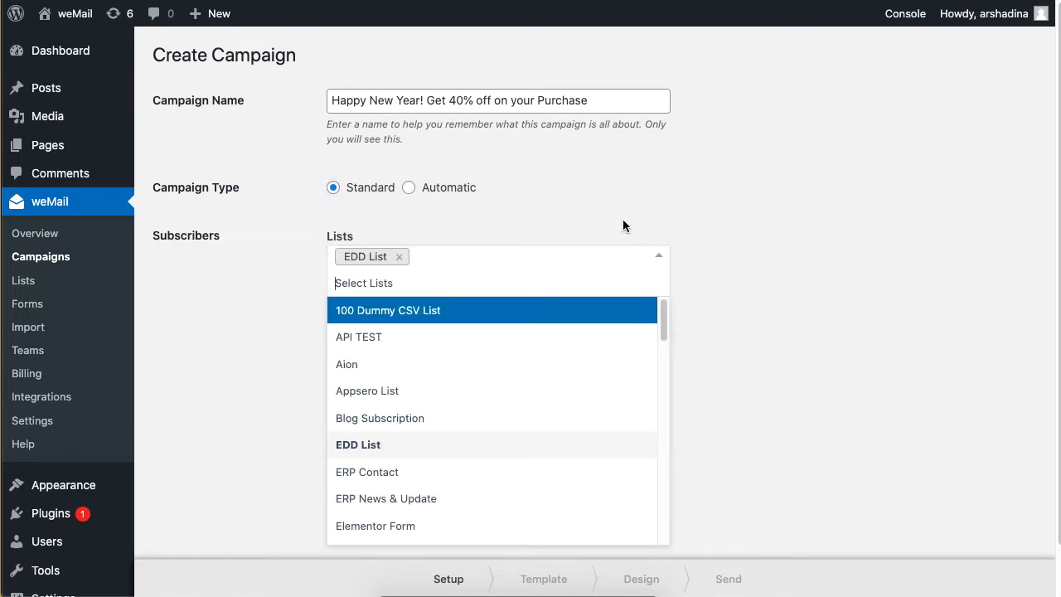
click(545, 315)
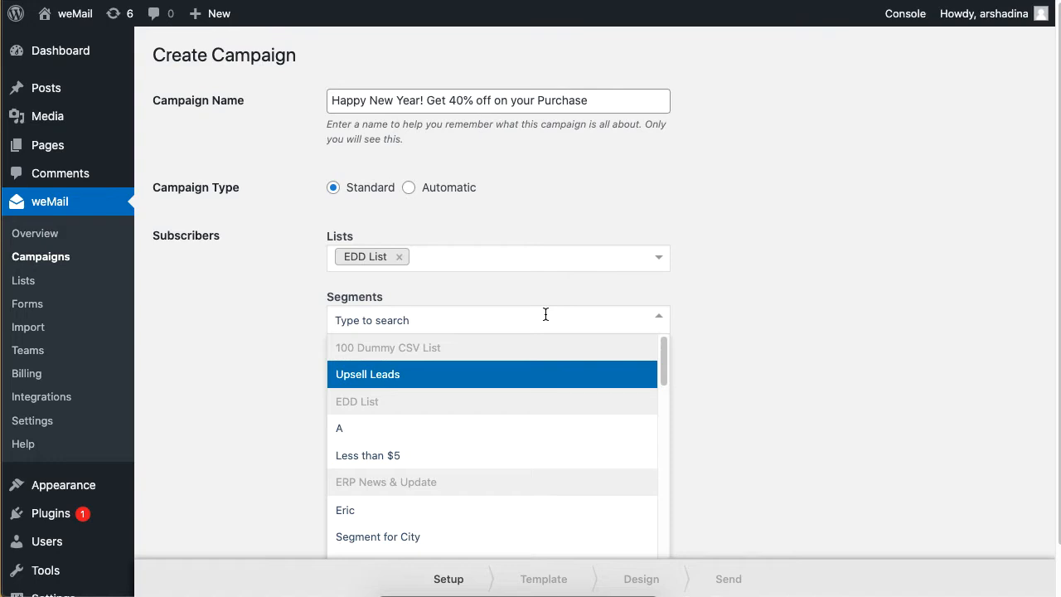
scroll(540, 386, down, 5)
click(743, 379)
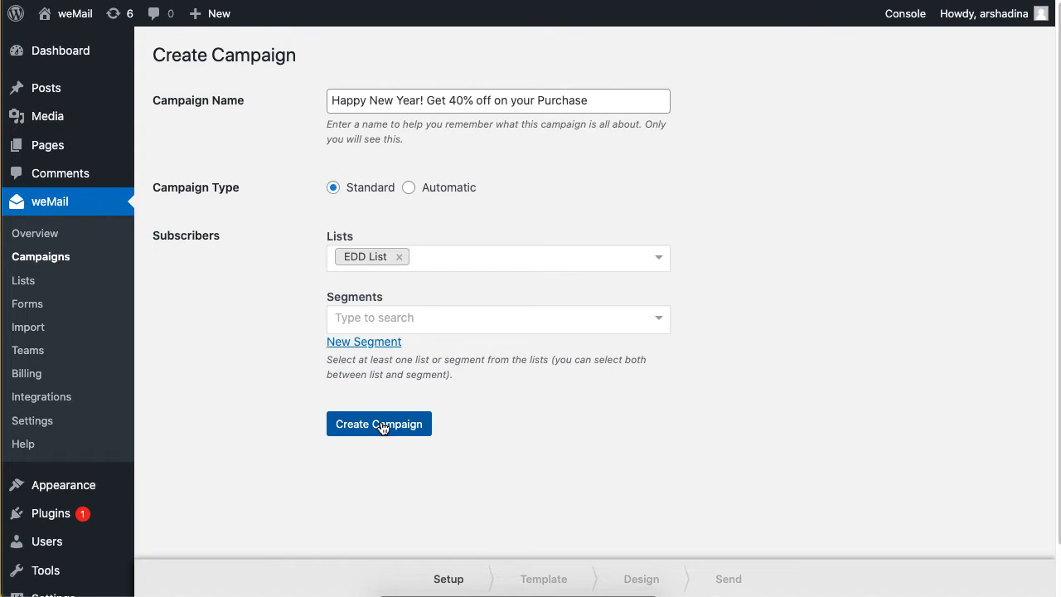
click(381, 425)
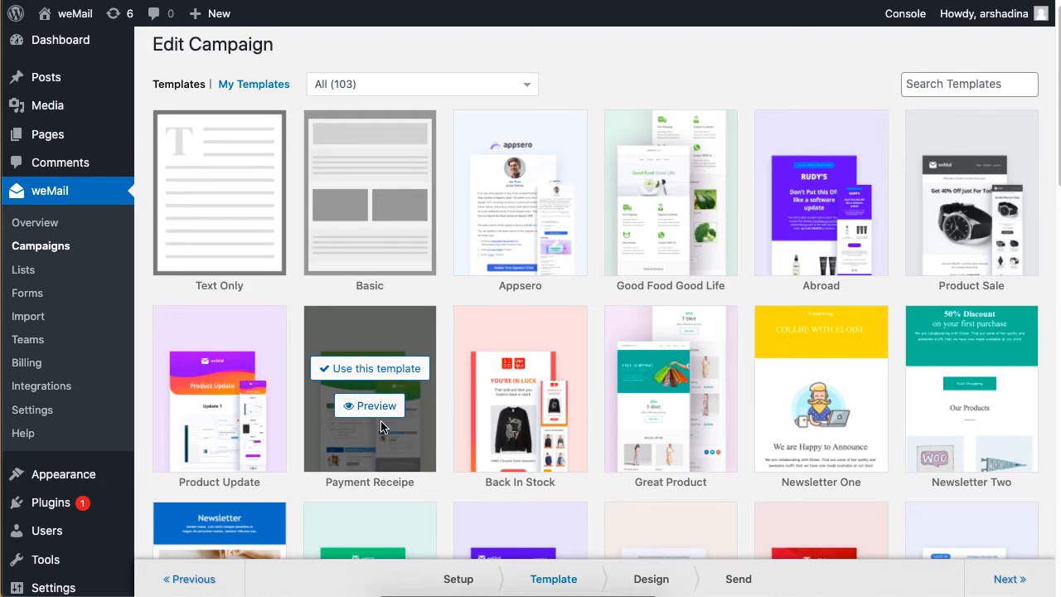
Browse the available email templates and use Newsletter Two for the campaign
scroll(381, 427, down, 10)
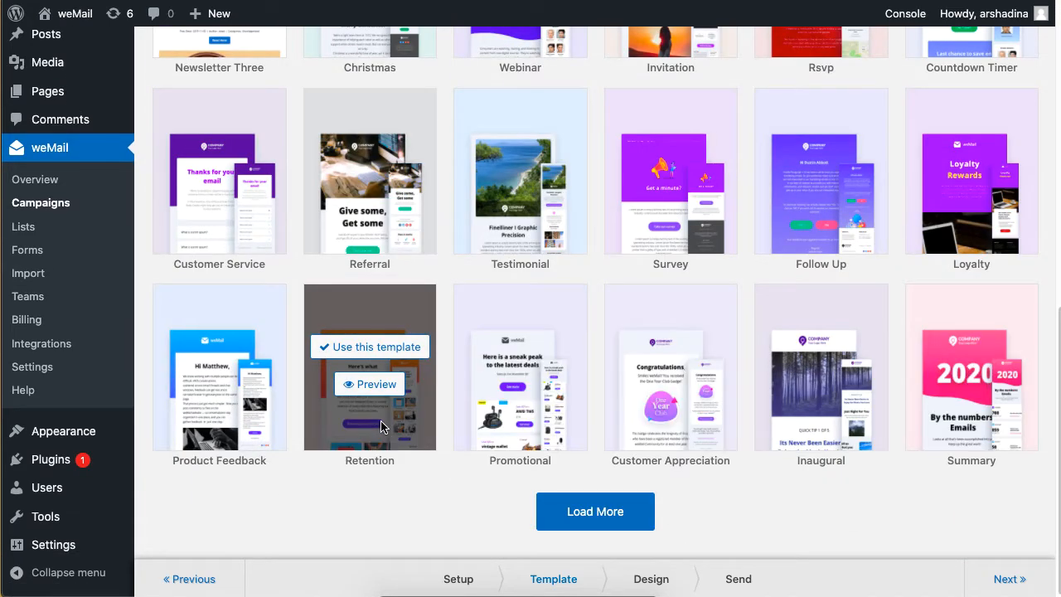
scroll(381, 427, up, 10)
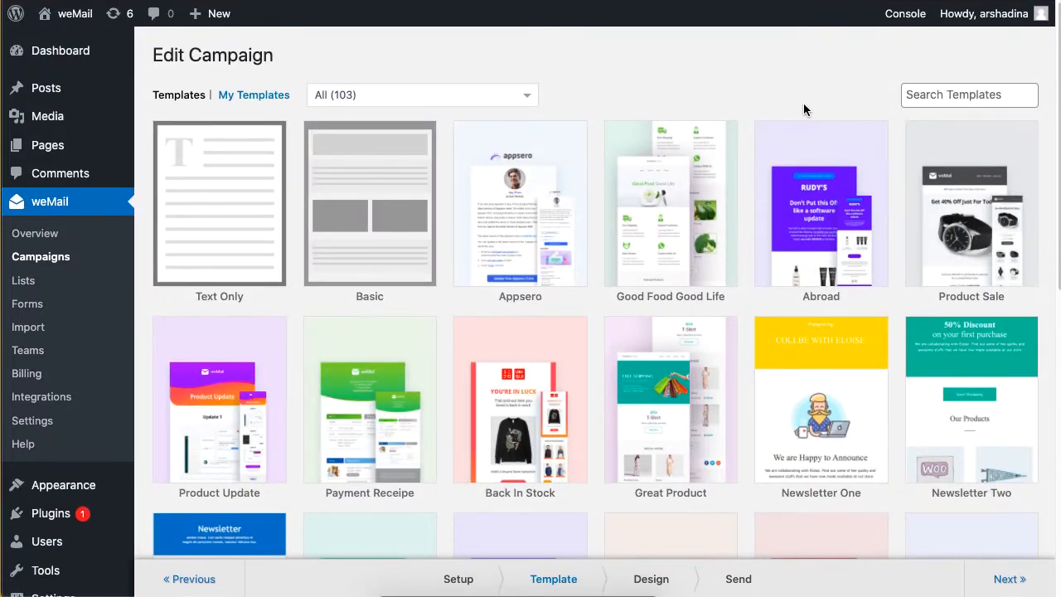
mouse_move(237, 217)
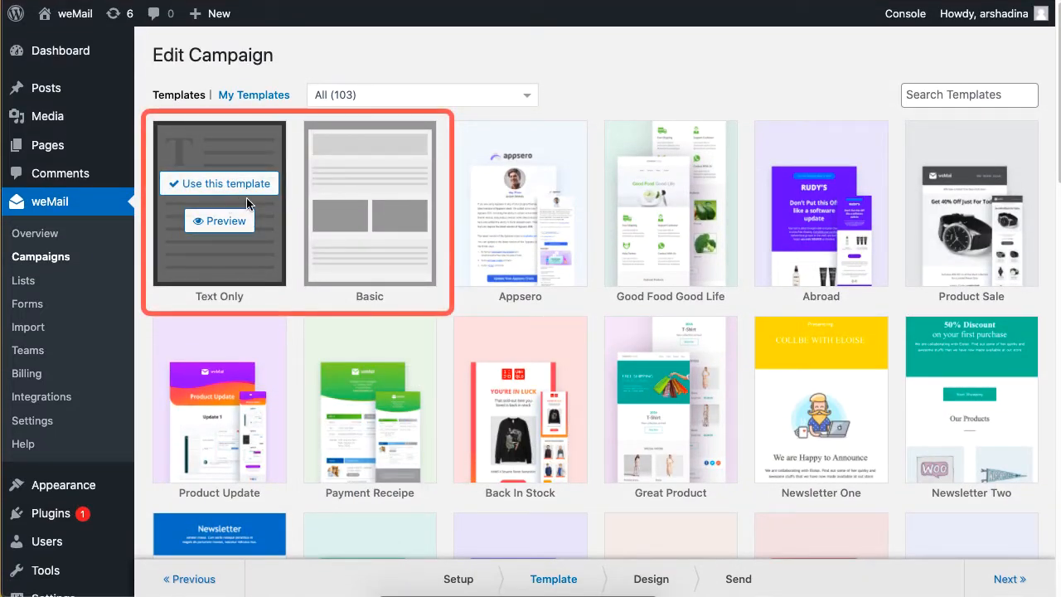
mouse_move(384, 216)
mouse_move(263, 202)
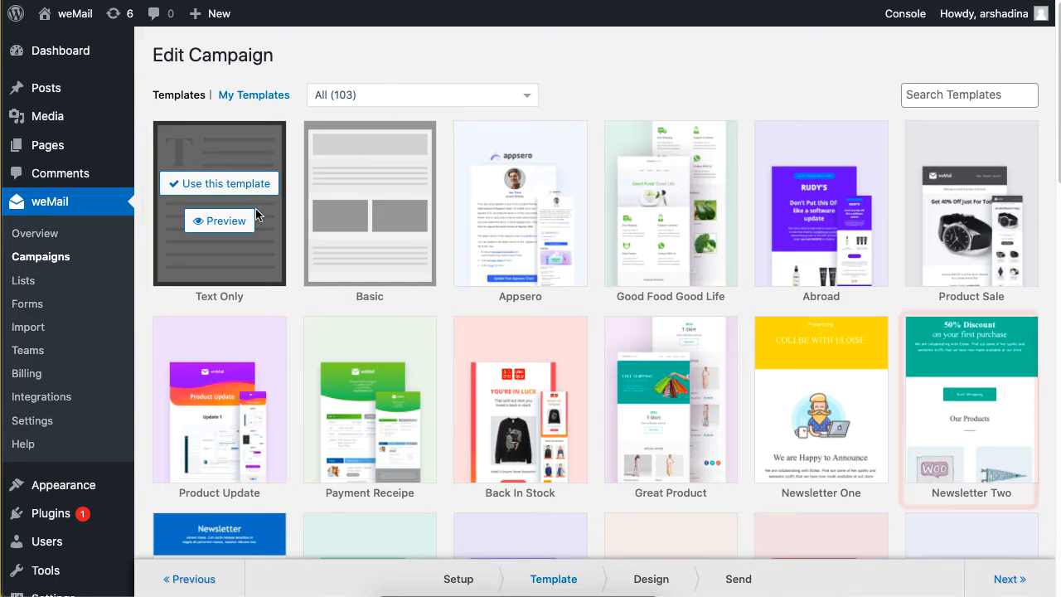
mouse_move(332, 208)
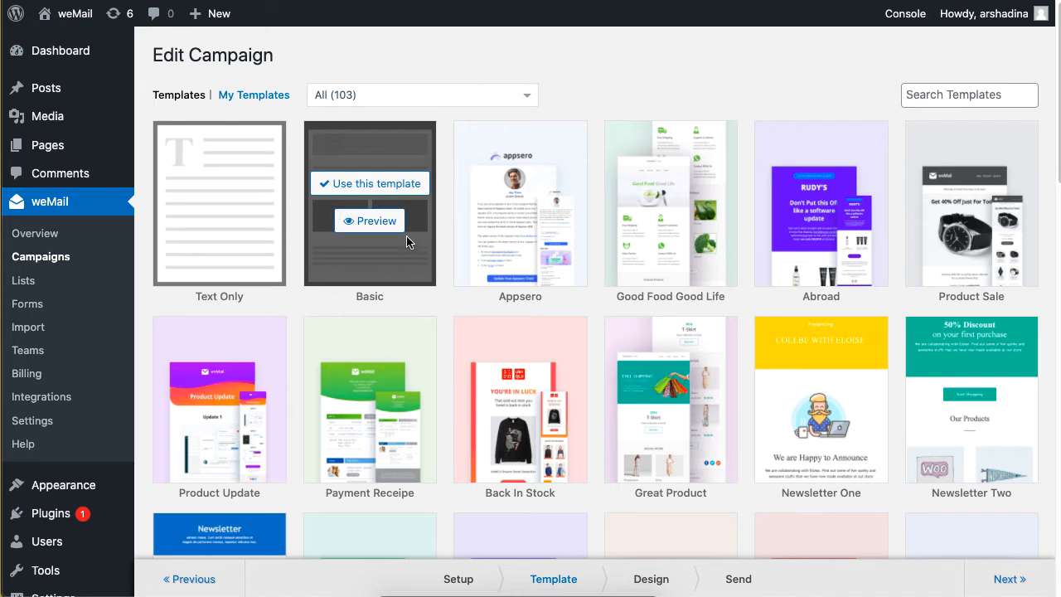
mouse_move(943, 394)
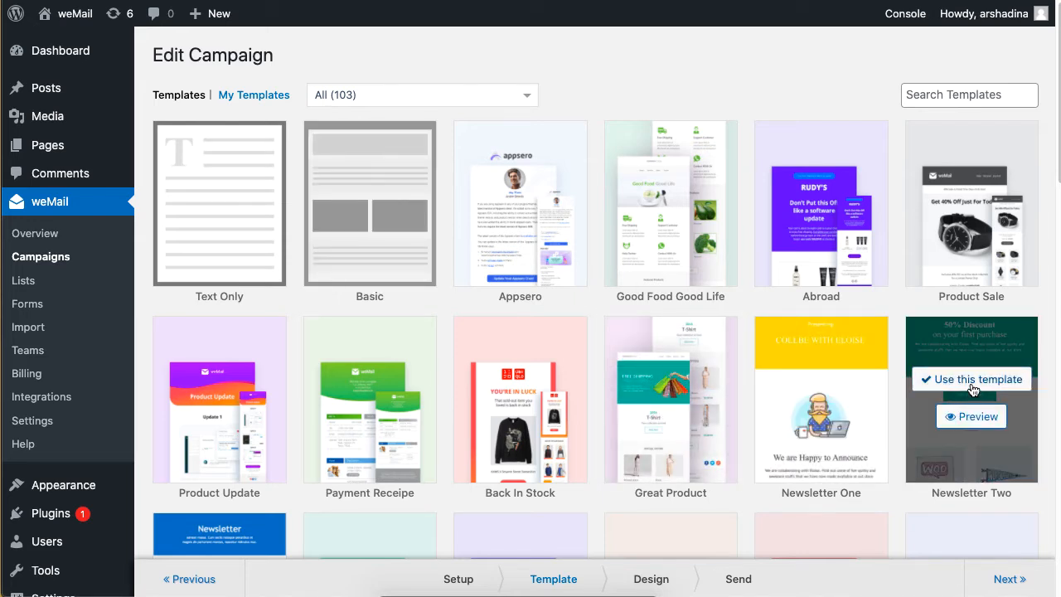
click(974, 380)
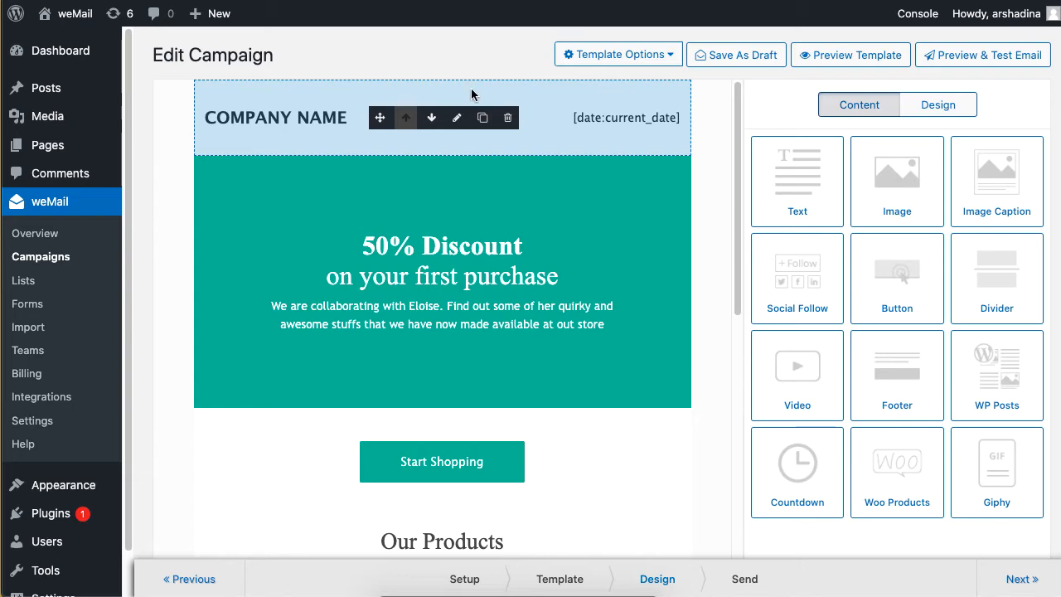
Replace the header's company name with KAI'S STORE and remove the current date placeholder from its second column
click(458, 119)
key(ctrl+a)
text(KAI'S STORE)
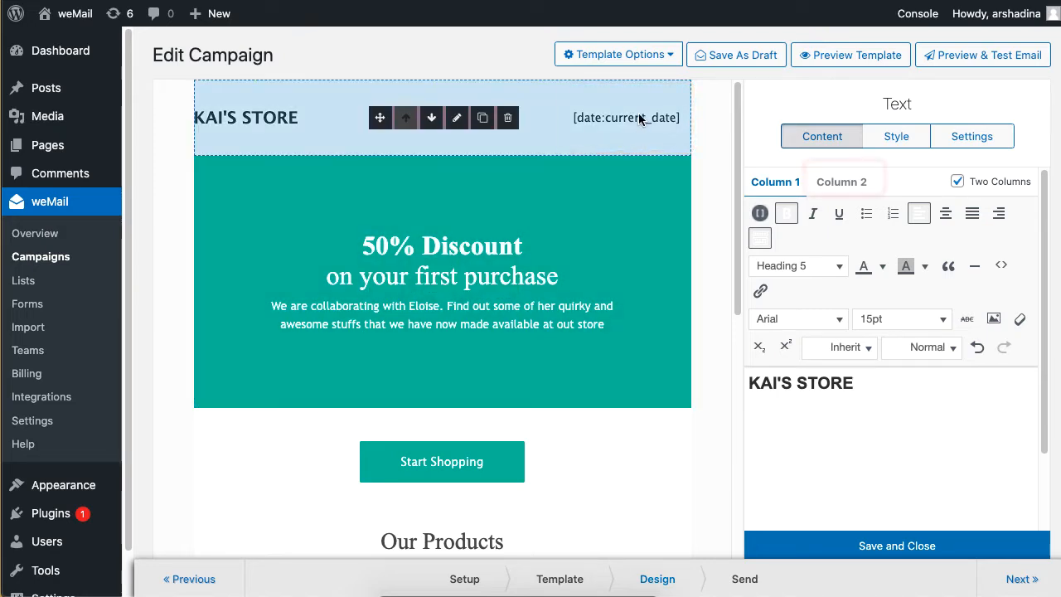
click(839, 189)
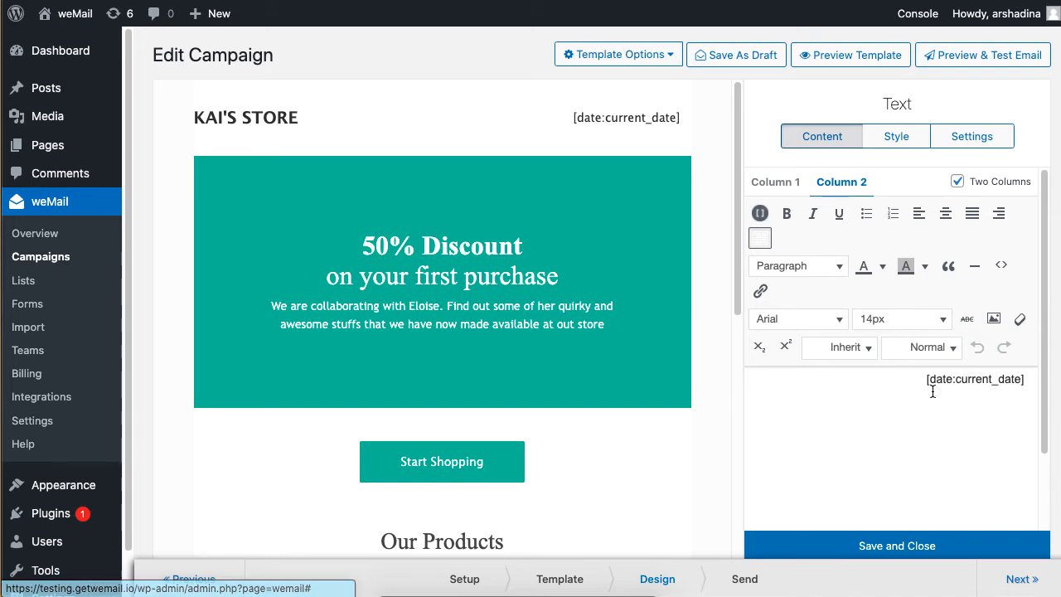
drag(917, 379, 1058, 387)
key(BackSpace)
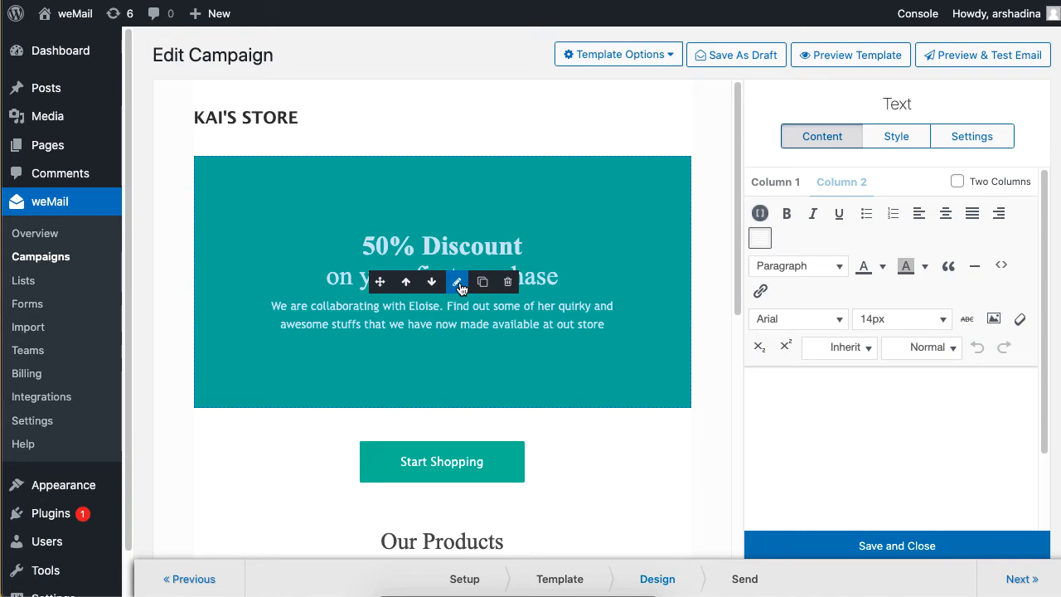
Change the discount in the green banner's heading to 40%
click(784, 185)
click(823, 388)
key(BackSpace)
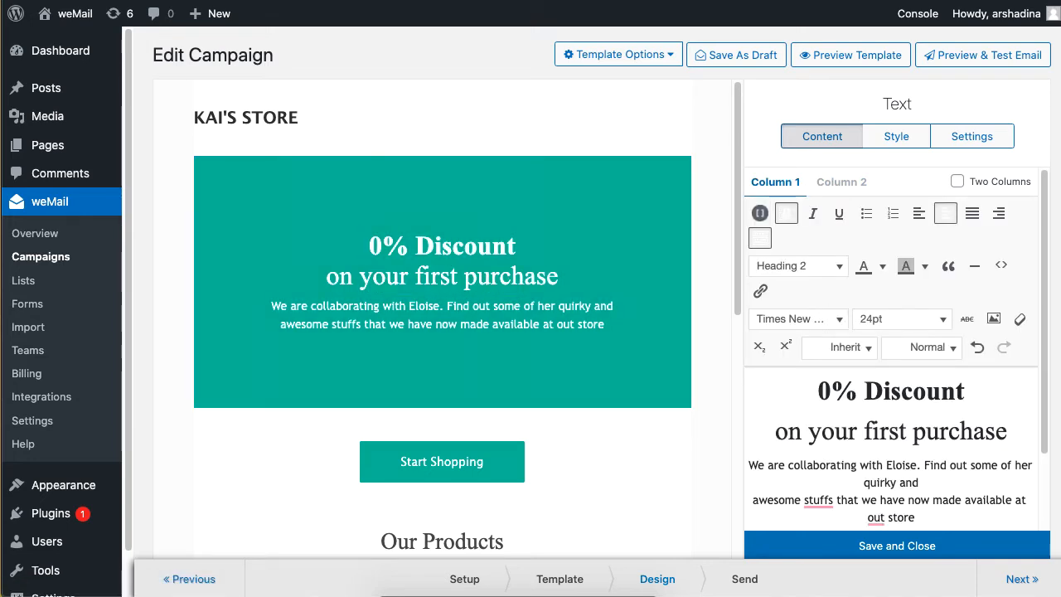
text(4)
Add an underlined line reading "Happy New Year!" above the discount heading in the banner
key(Return)
click(830, 379)
text(H)
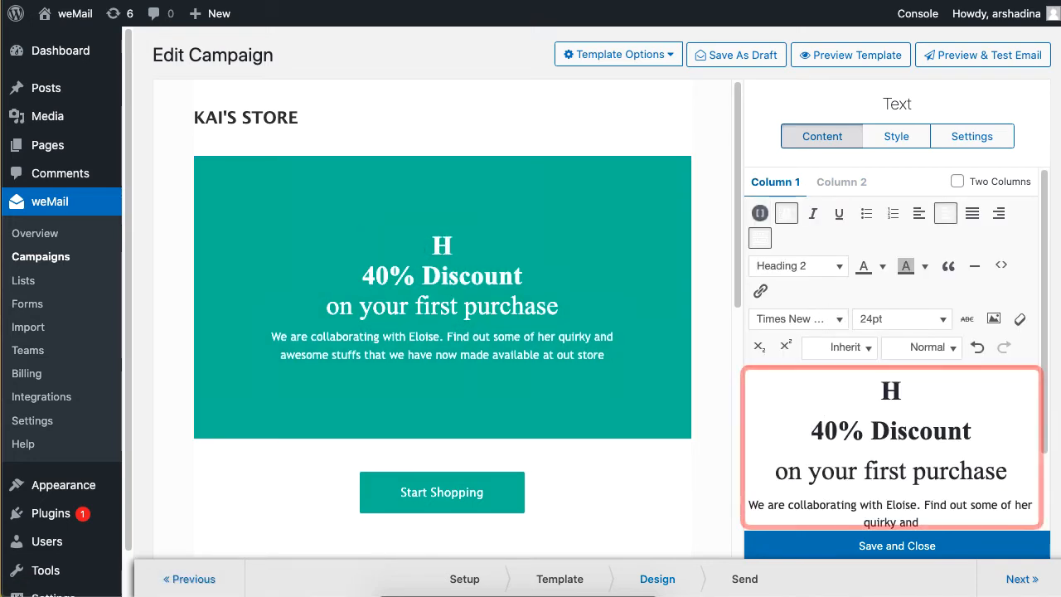
text(appy New Y)
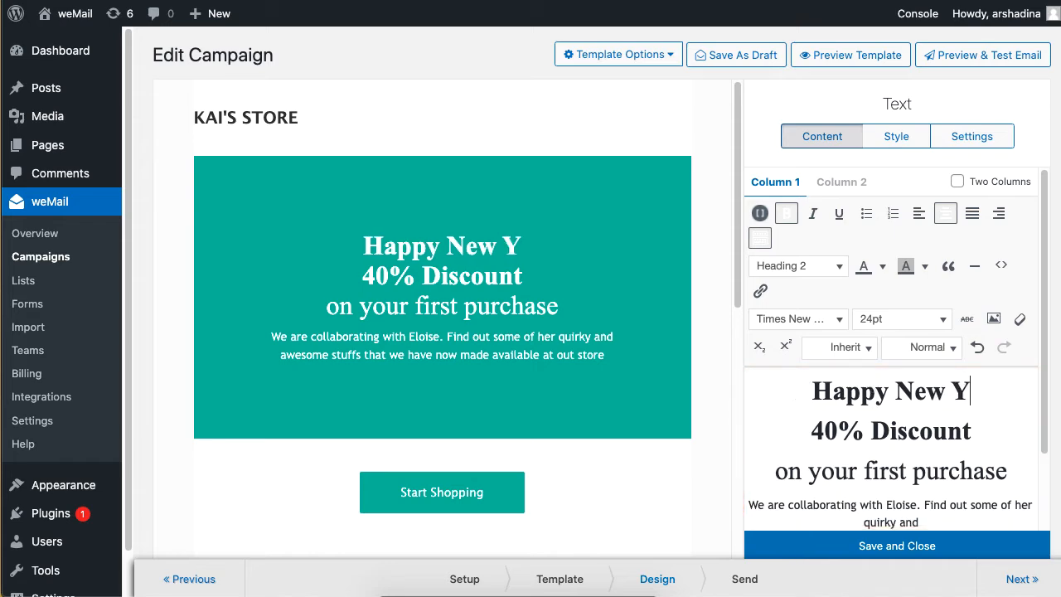
text(ear!)
drag(1000, 387, 775, 391)
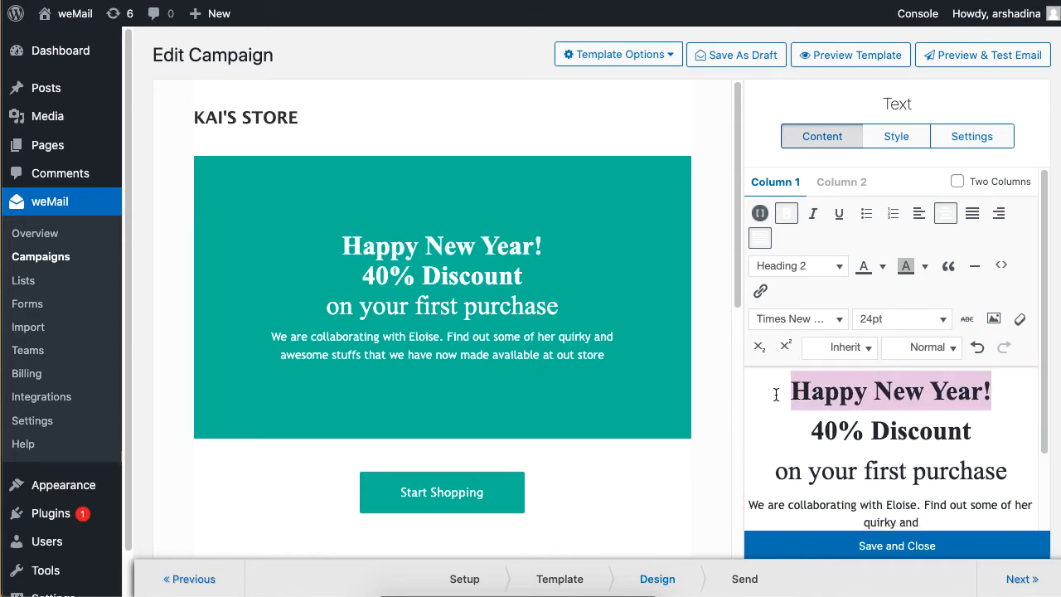
click(840, 214)
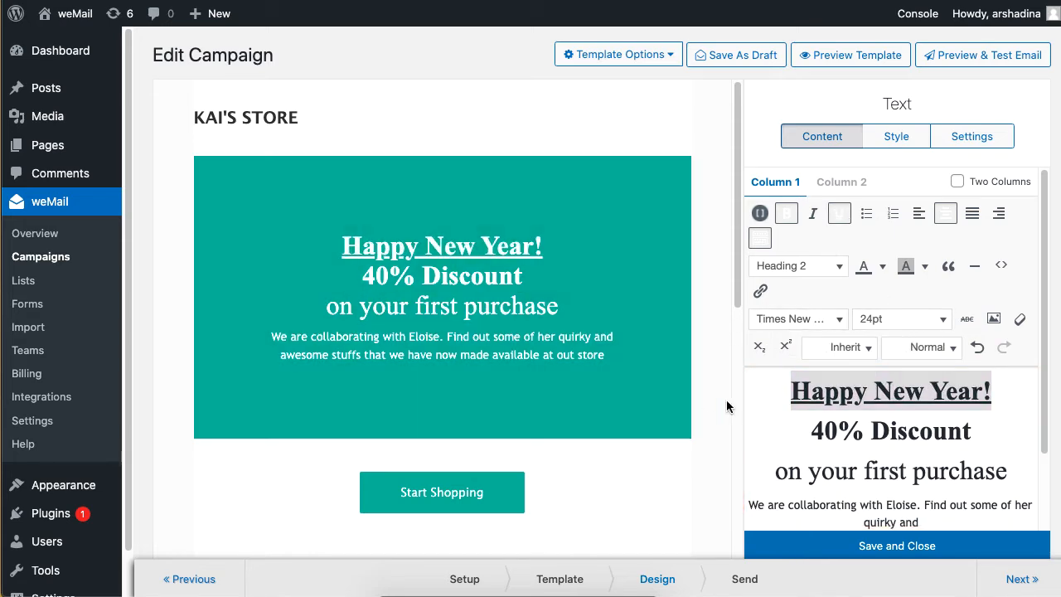
In the footer's mailing address, replace the company name placeholder with Kai's Store and fill in the company's address
scroll(669, 445, down, 6)
click(638, 365)
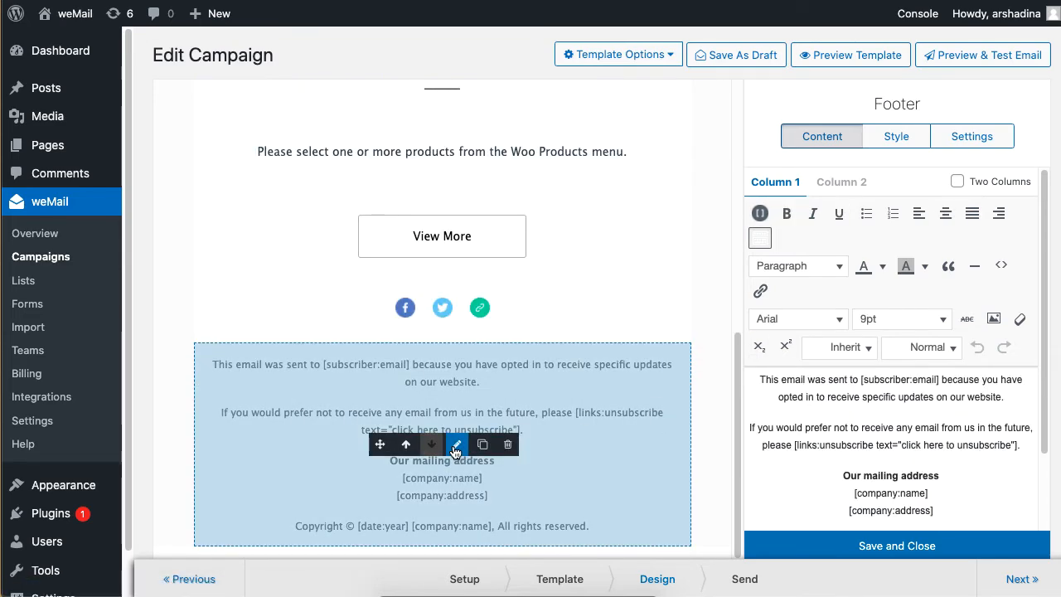
drag(928, 493, 856, 493)
text(Kai's S)
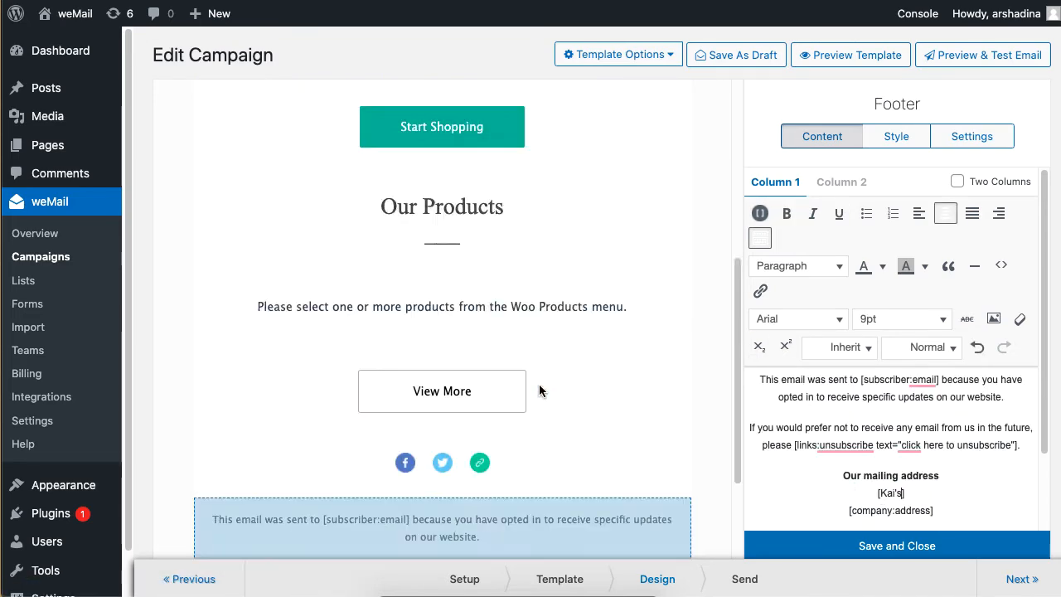
text(tore)
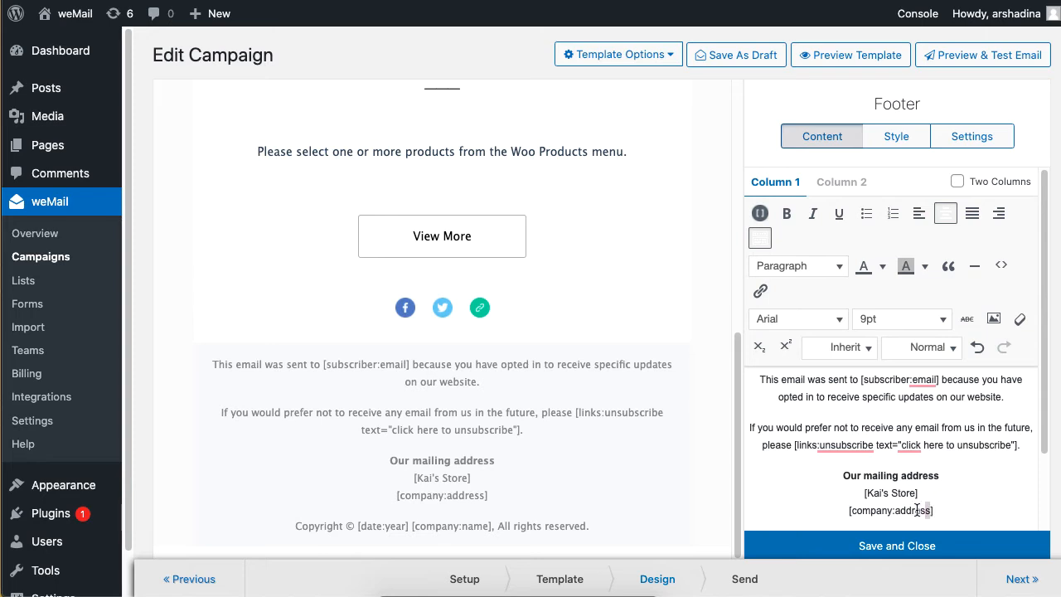
drag(932, 511, 852, 511)
scroll(852, 511, down, 1)
text(Turkiye, Istambul)
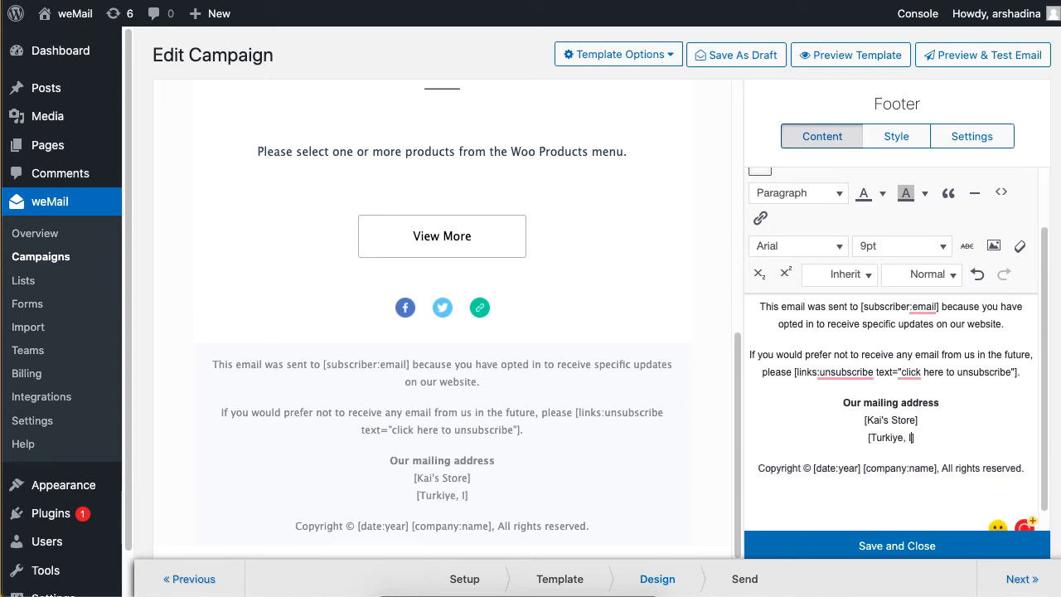
Set the footer's copyright year to 2022 and its company name to Kai's Store, and save the footer
drag(856, 469, 926, 468)
text(2022)
key(BackSpace)
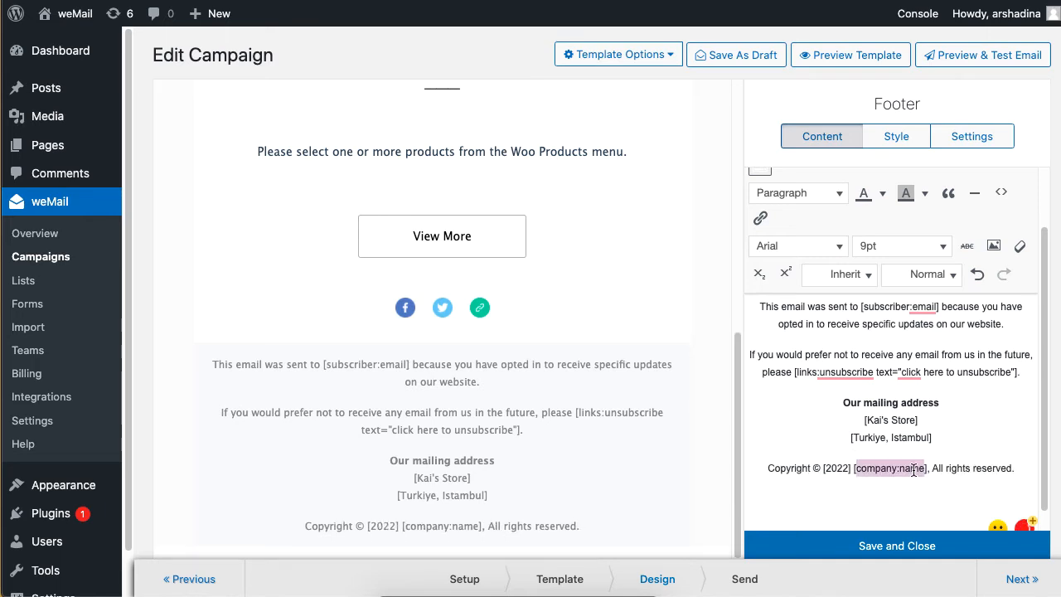
text(Kai's Store)
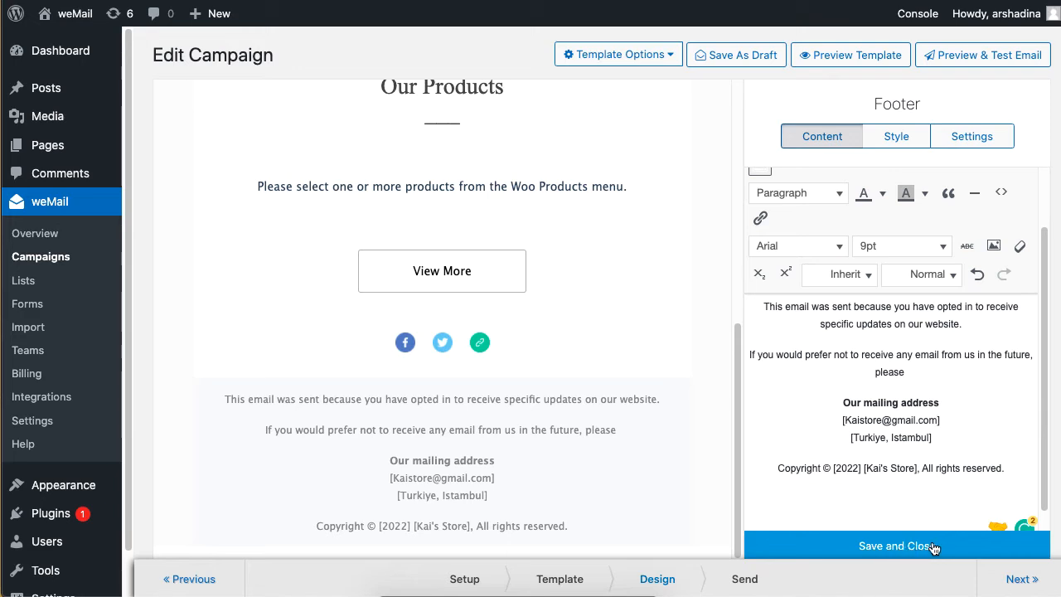
click(943, 547)
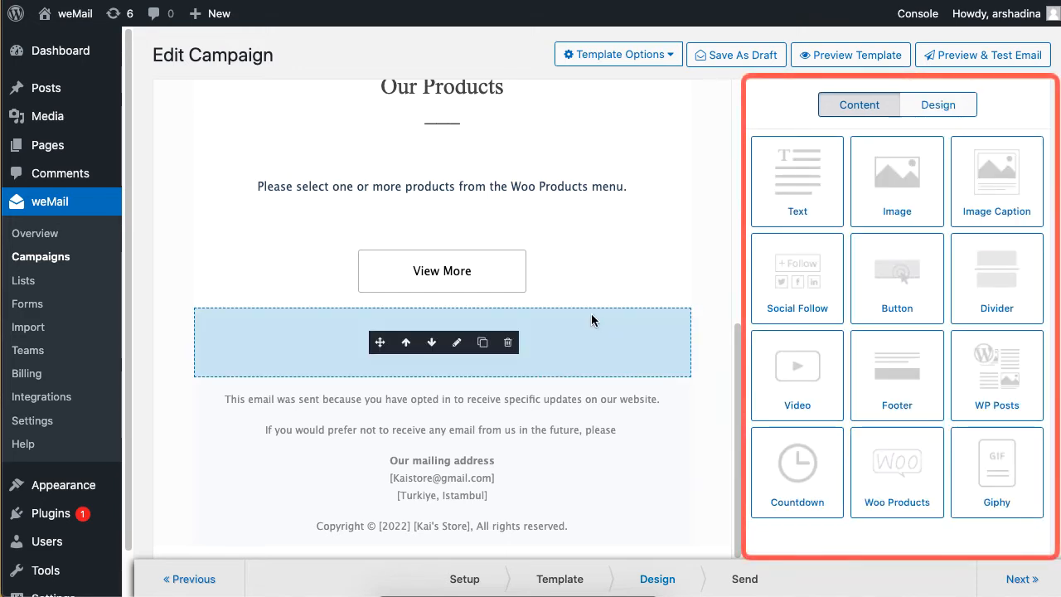
Add an image block between the Our Products heading and the View More button
scroll(646, 302, up, 6)
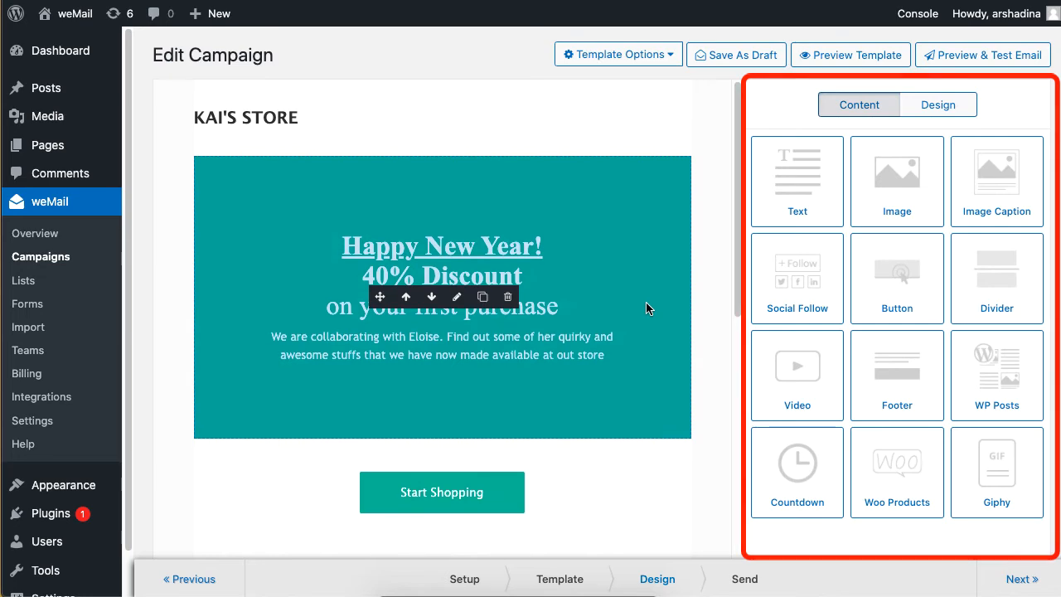
scroll(646, 301, down, 2)
scroll(646, 305, up, 2)
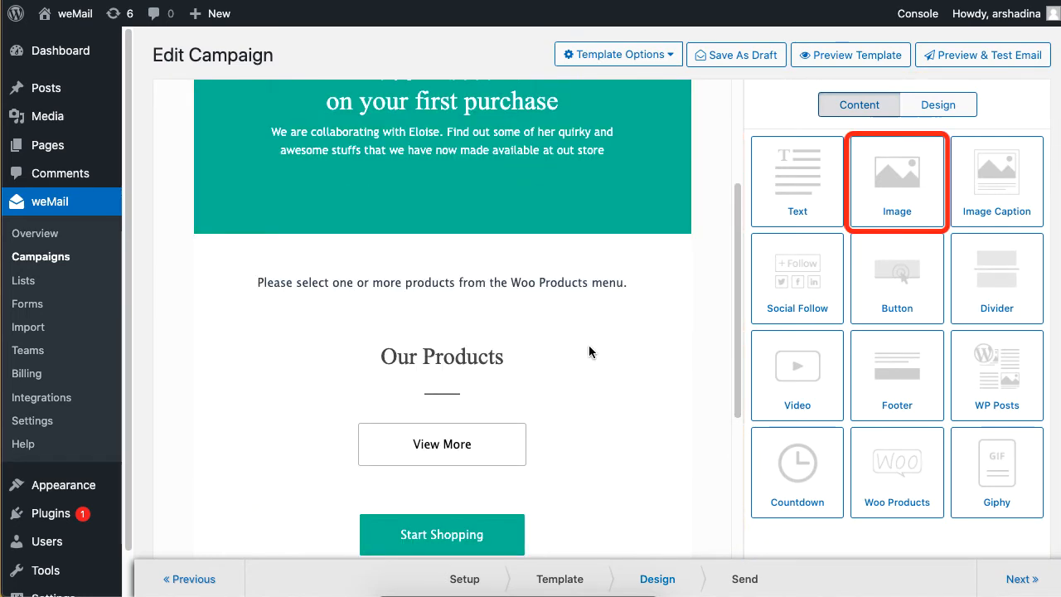
drag(897, 180, 637, 336)
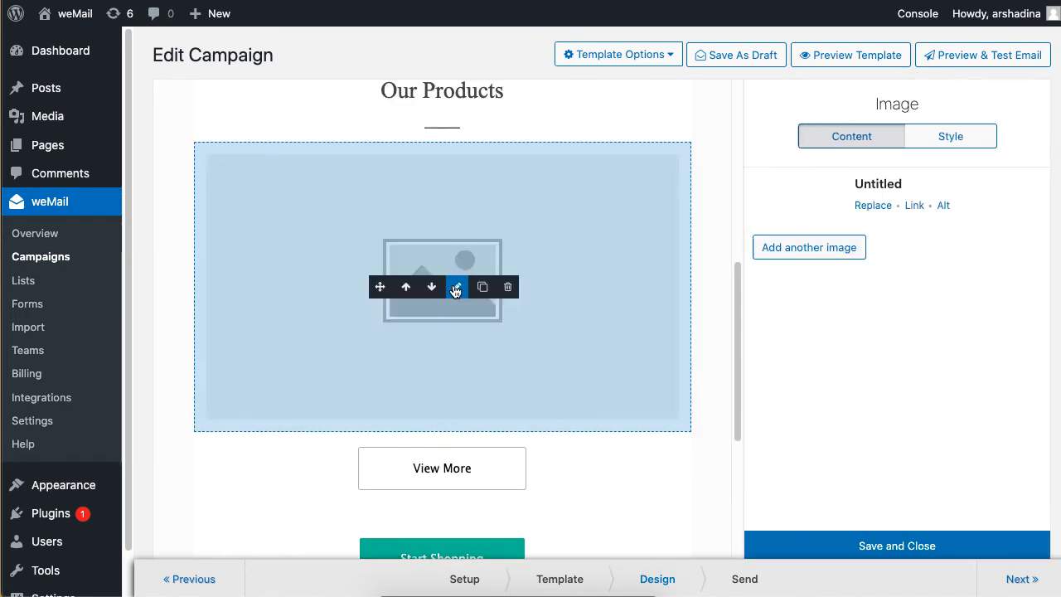
Upload 1.jpeg from the Documents folder into the new image block and save the block
click(870, 208)
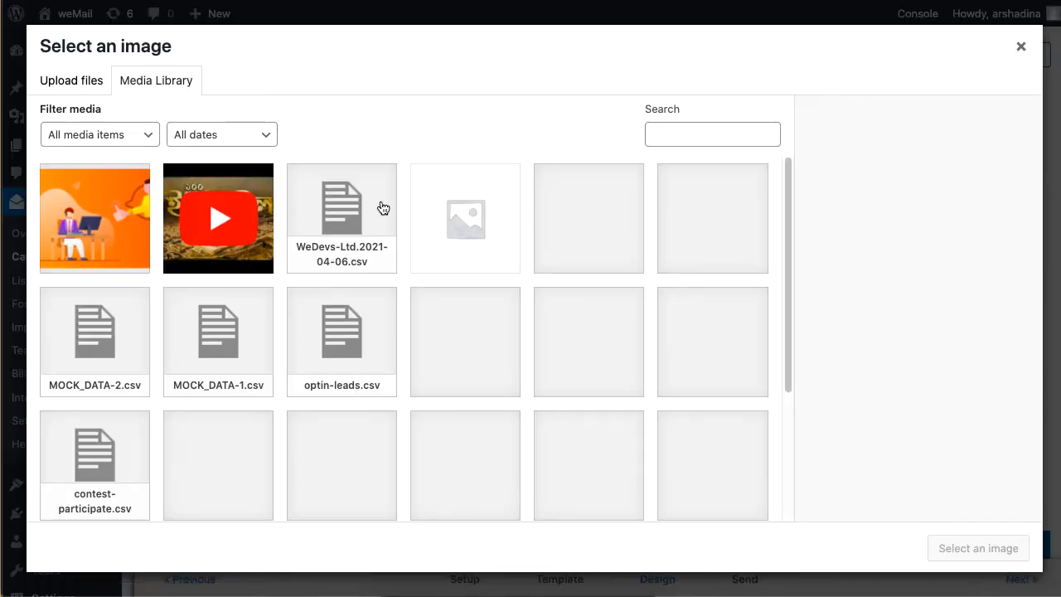
click(96, 86)
click(534, 313)
click(379, 36)
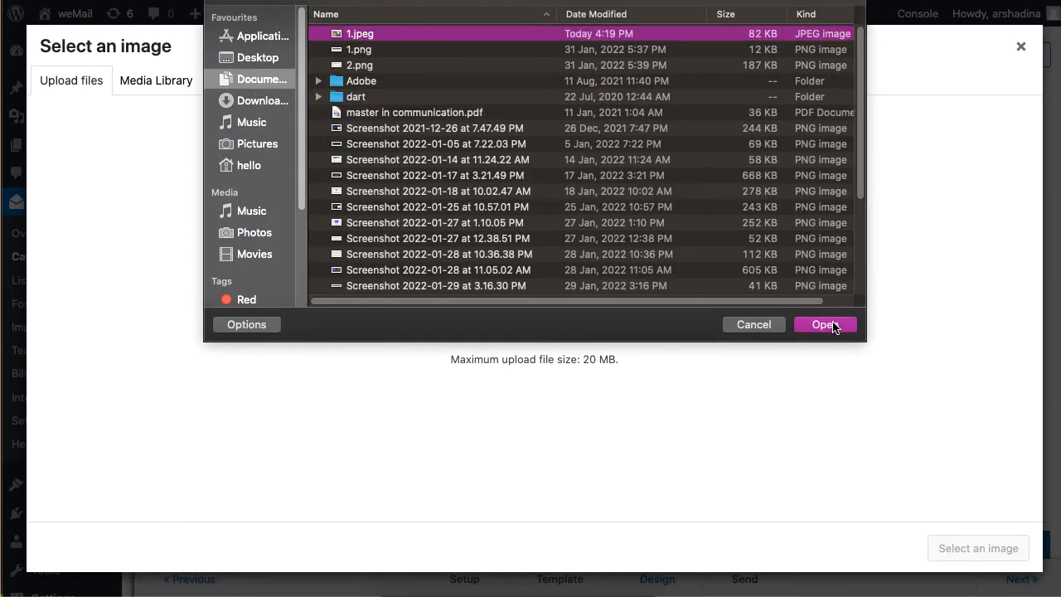
click(829, 323)
click(975, 548)
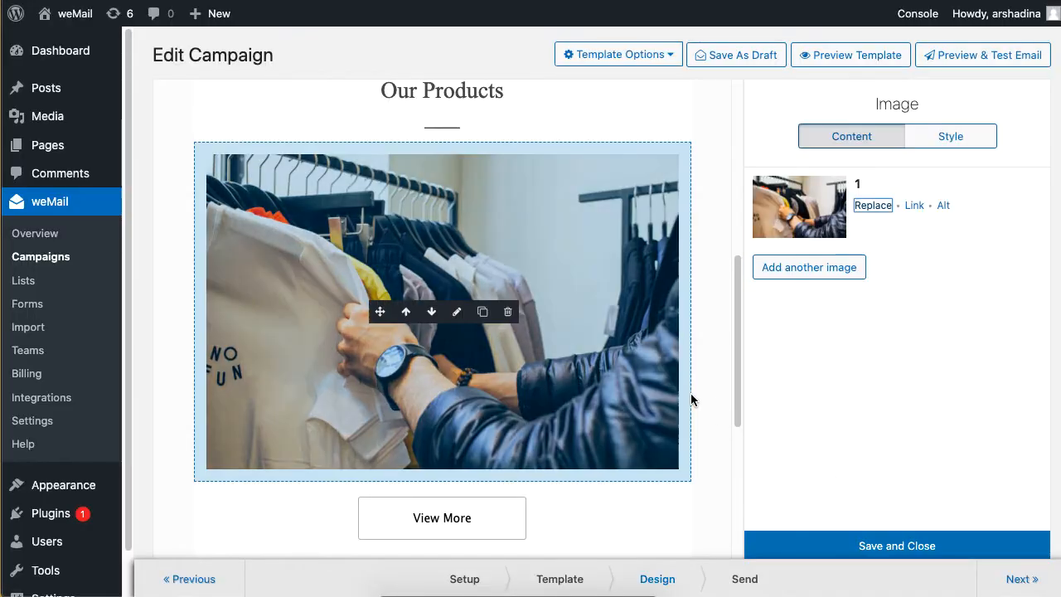
scroll(642, 368, up, 6)
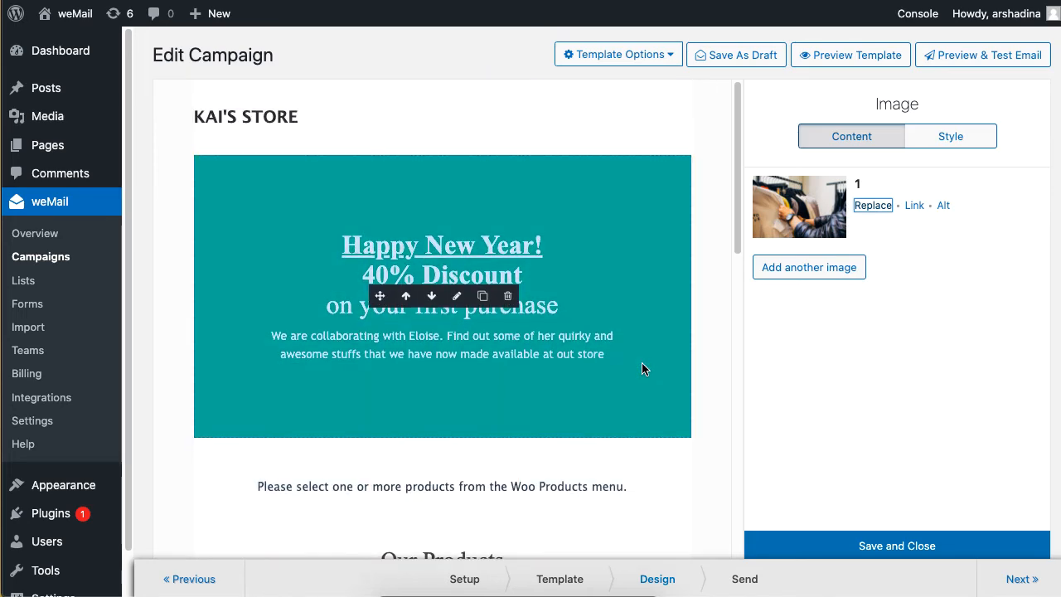
scroll(643, 368, down, 3)
scroll(643, 369, down, 5)
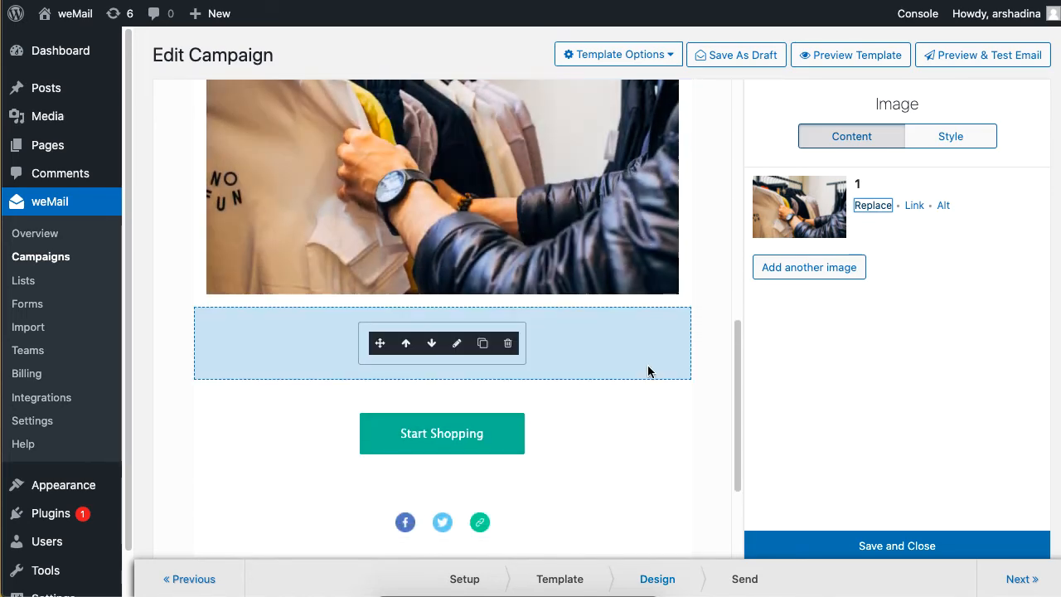
click(900, 555)
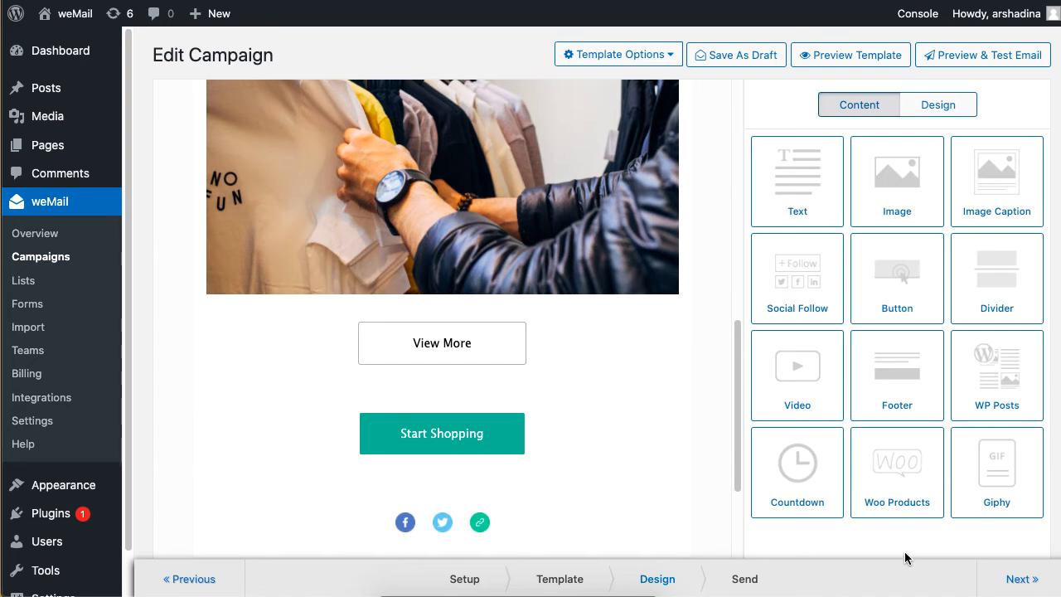
In the campaign summary, remove the "Subject:" prefix from the email subject and enter the preheader "Offer Valid till January!"
click(1027, 578)
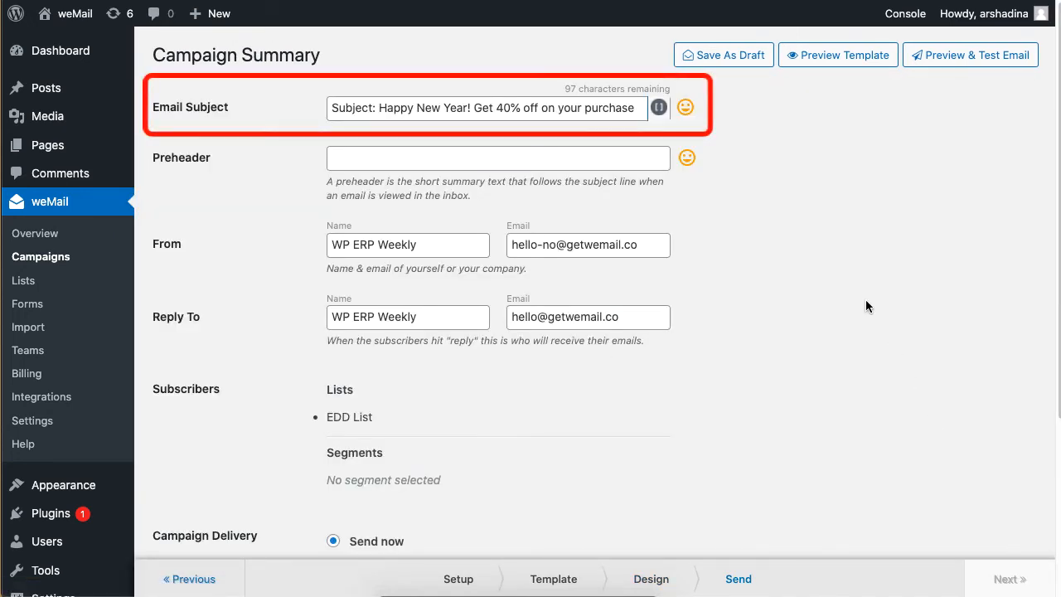
drag(377, 108, 329, 112)
key(BackSpace)
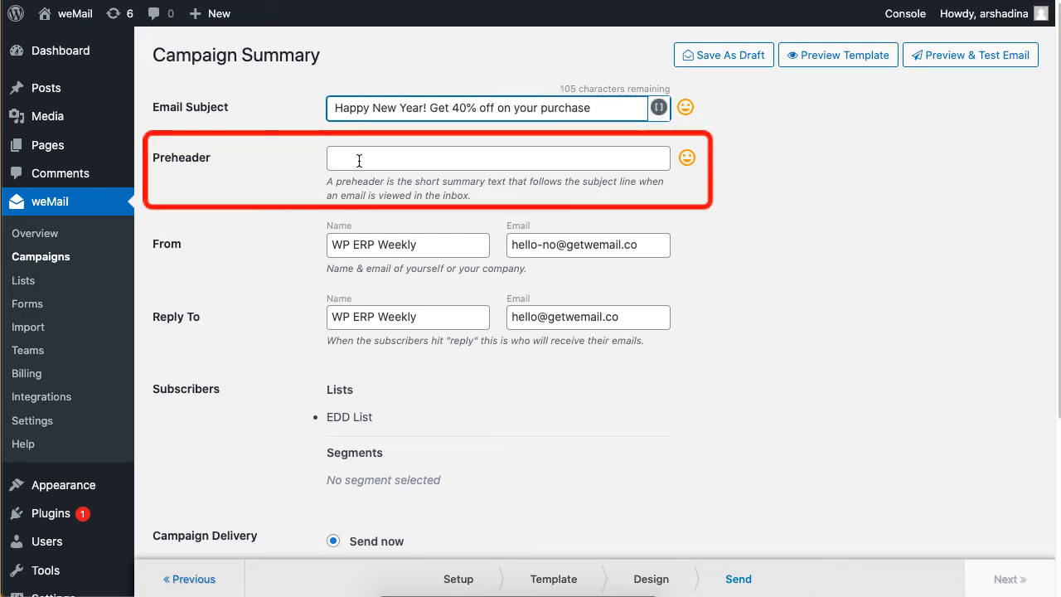
click(359, 160)
text(Offer Valid till January!)
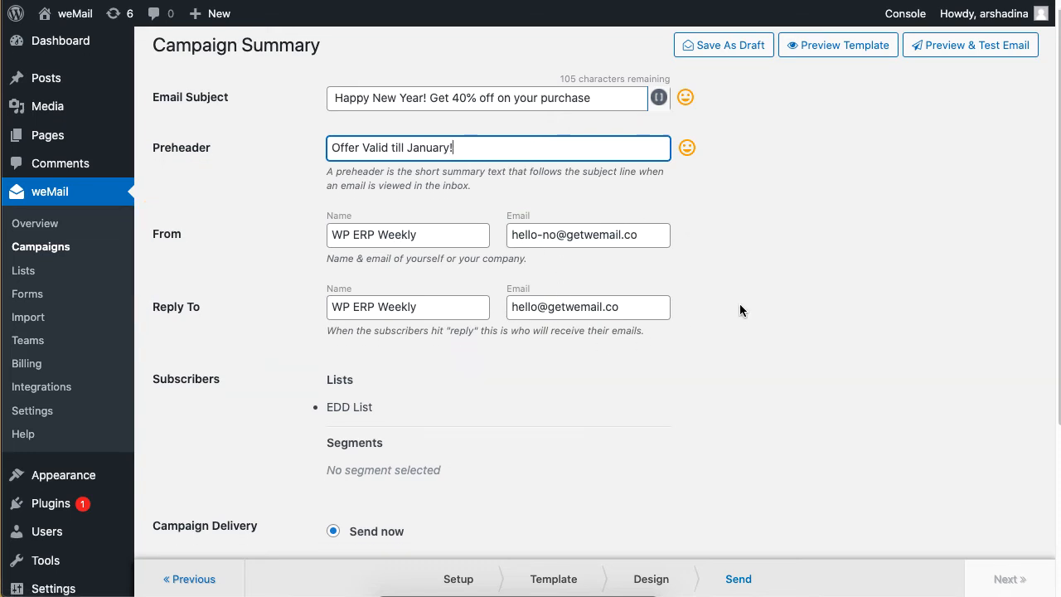
Try the Schedule and Send with Timewarp options for the campaign delivery
scroll(741, 310, down, 5)
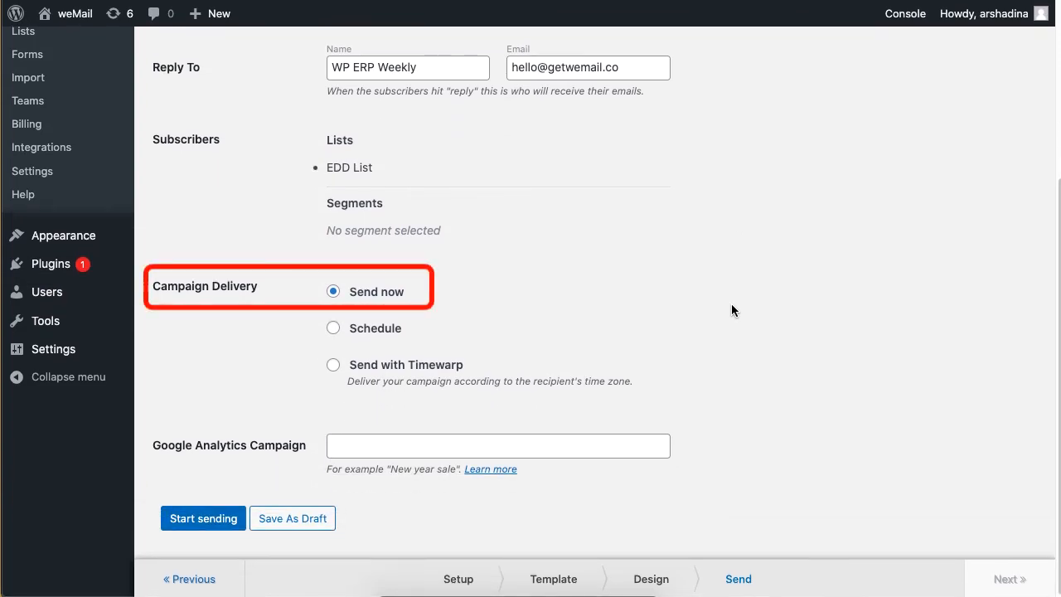
click(372, 331)
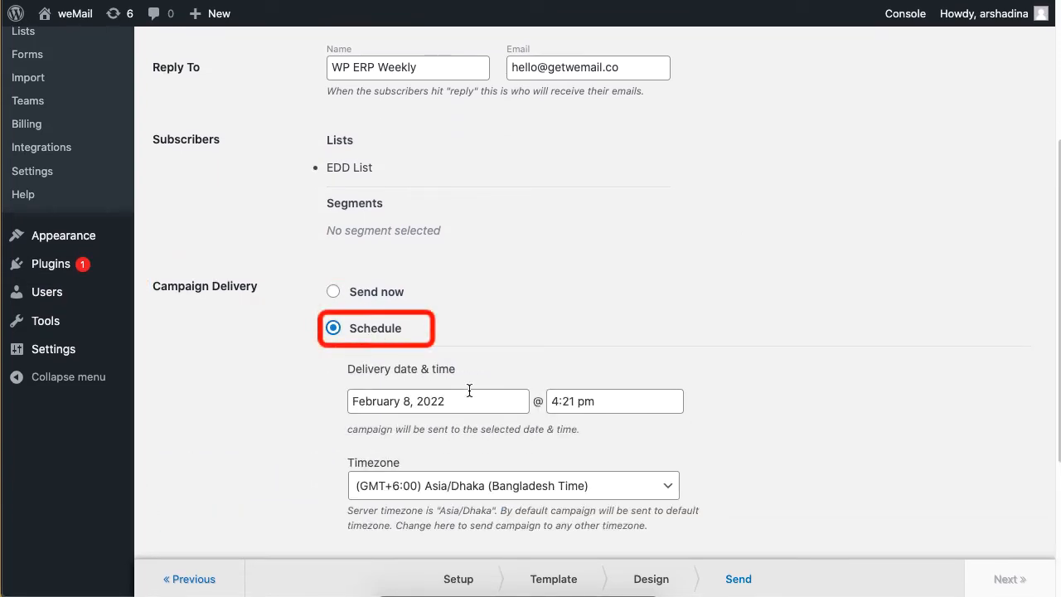
scroll(469, 390, down, 4)
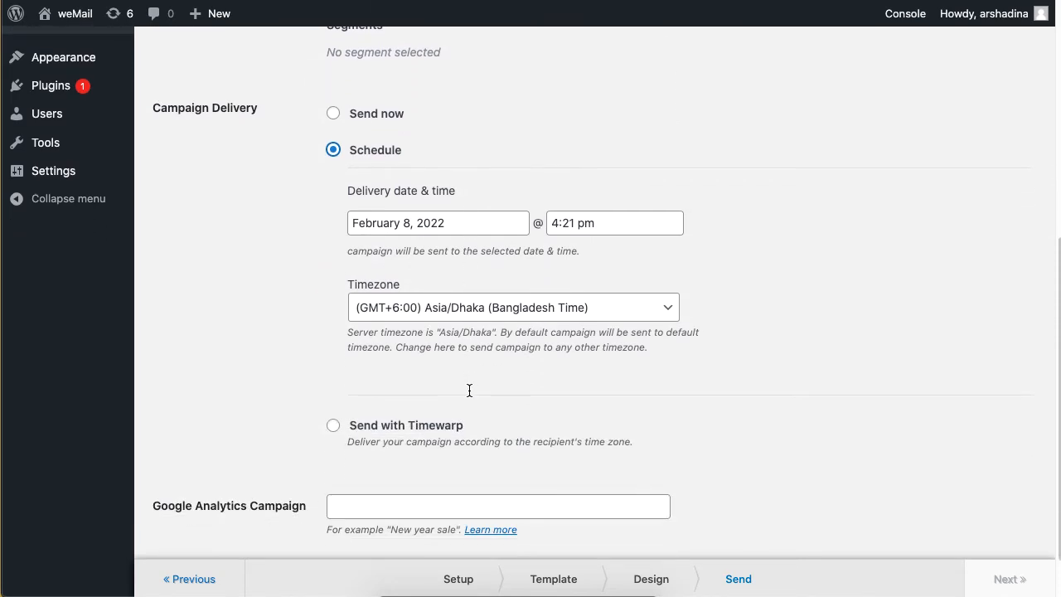
click(432, 426)
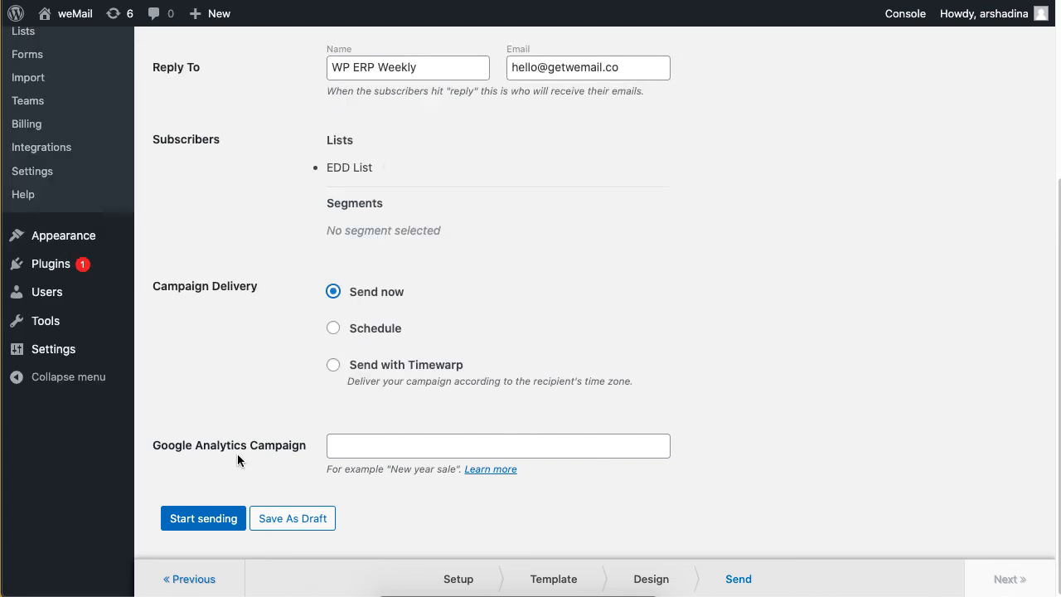
Set the campaign delivery to Send now and start sending the campaign
click(218, 523)
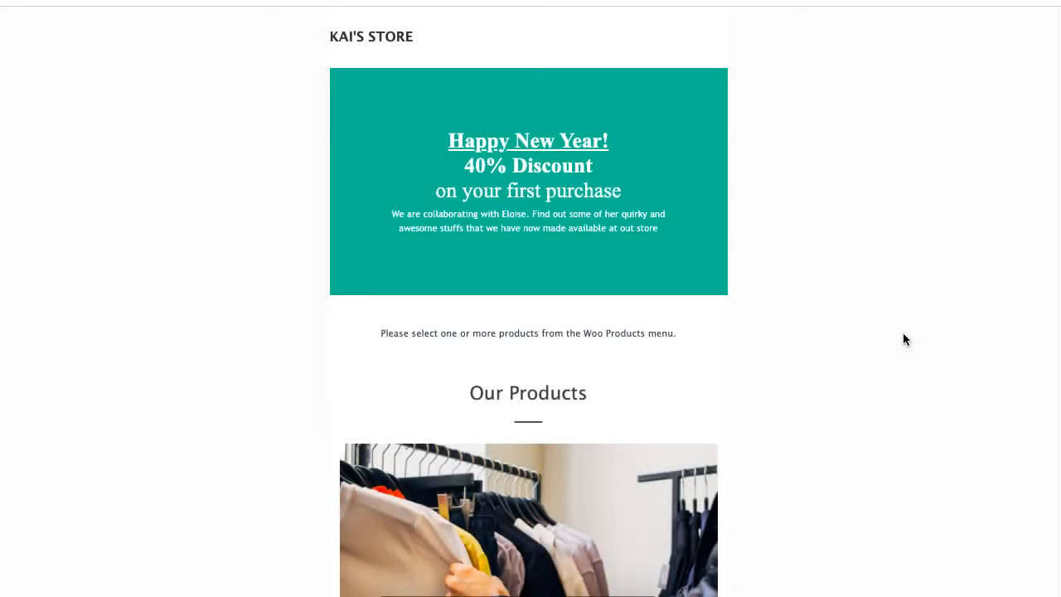
Review the finished email's layout from the Happy New Year banner down to the footer
scroll(904, 339, down, 5)
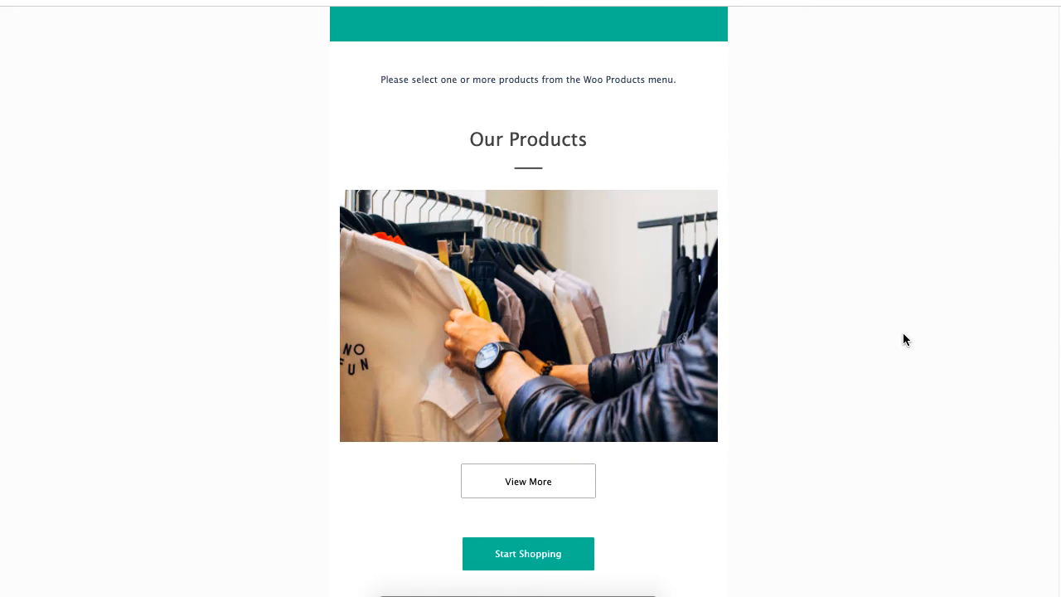
scroll(904, 339, down, 4)
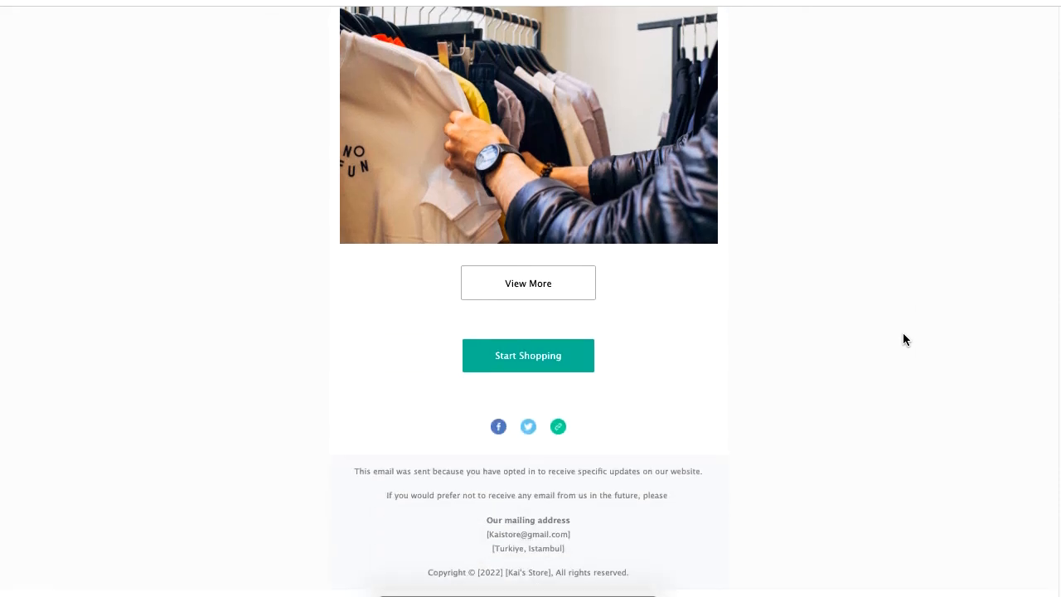
scroll(904, 339, up, 9)
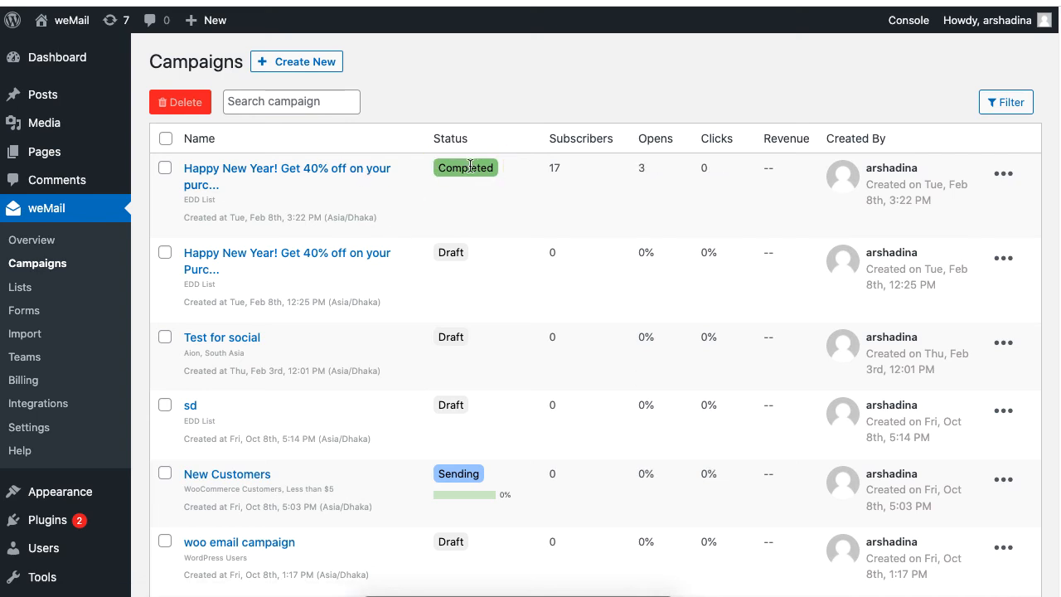
Open the completed New Year campaign's report and examine its email stats, clicks and opens, link statistics and subscriber statuses
click(367, 181)
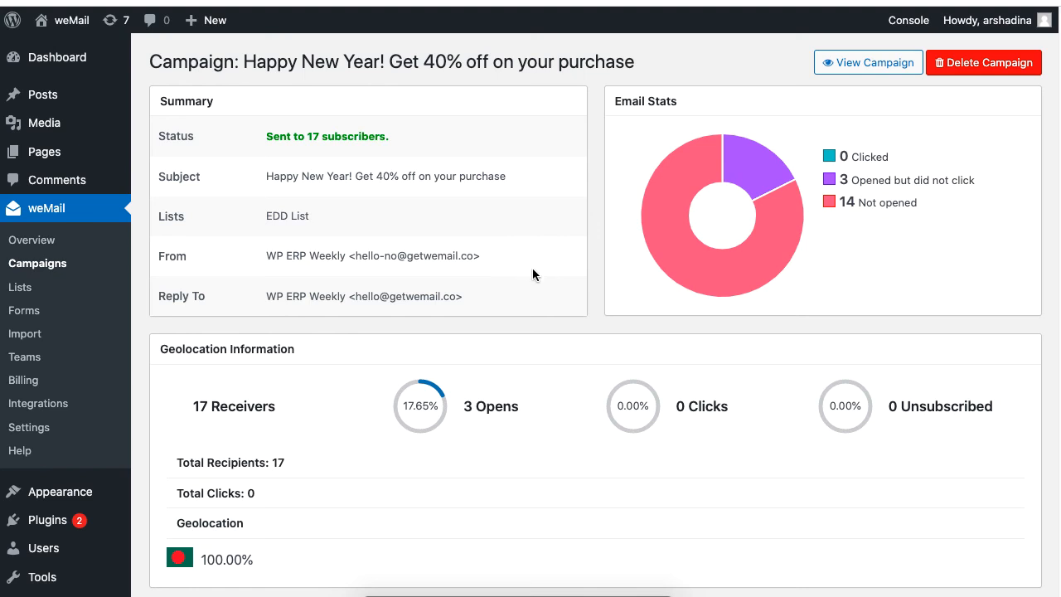
scroll(532, 268, down, 4)
scroll(532, 274, down, 4)
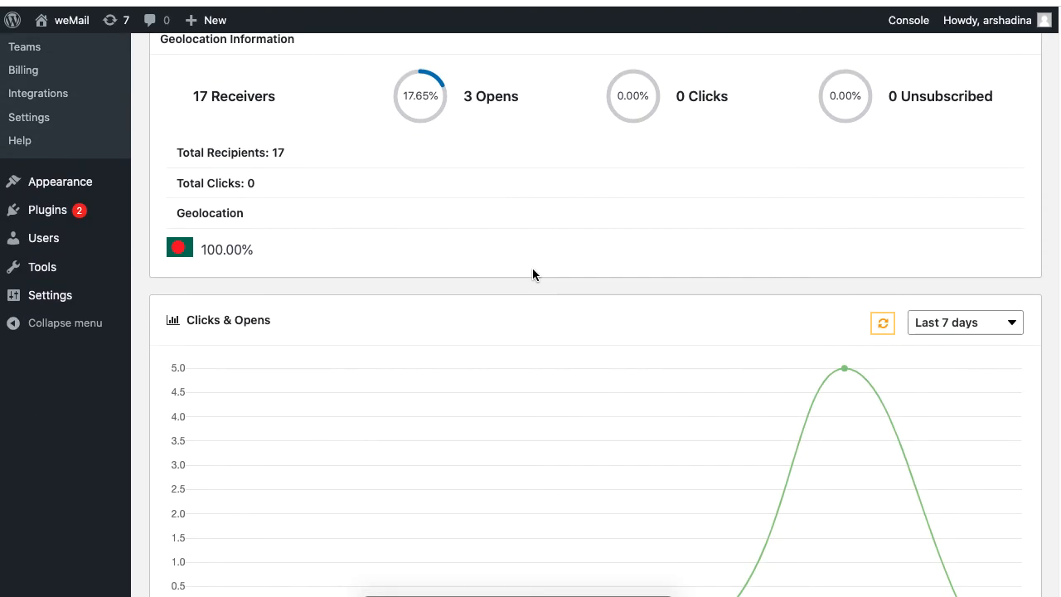
scroll(532, 274, down, 5)
scroll(533, 273, down, 10)
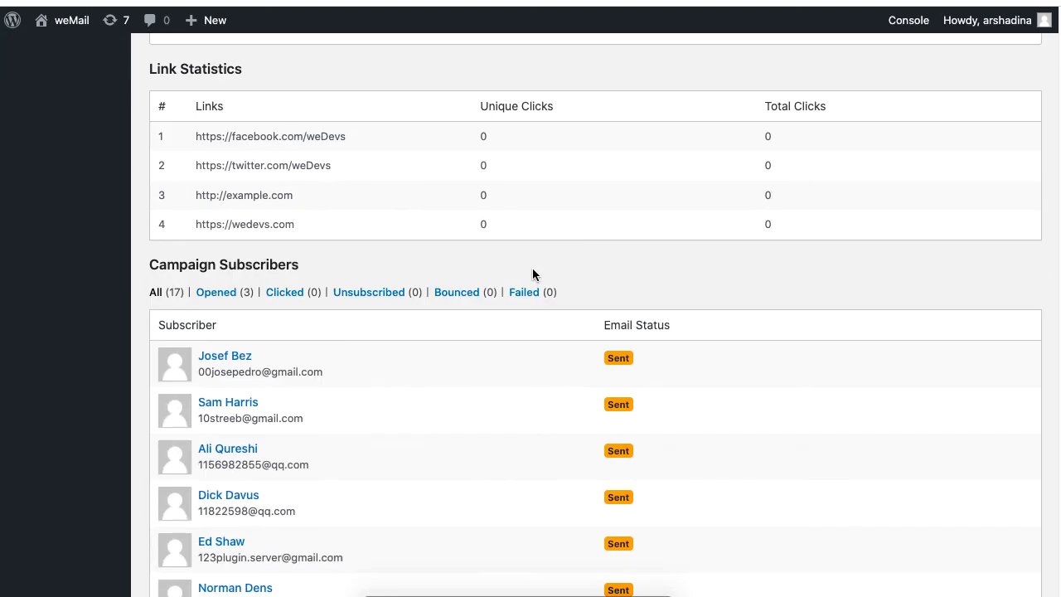
scroll(532, 274, down, 4)
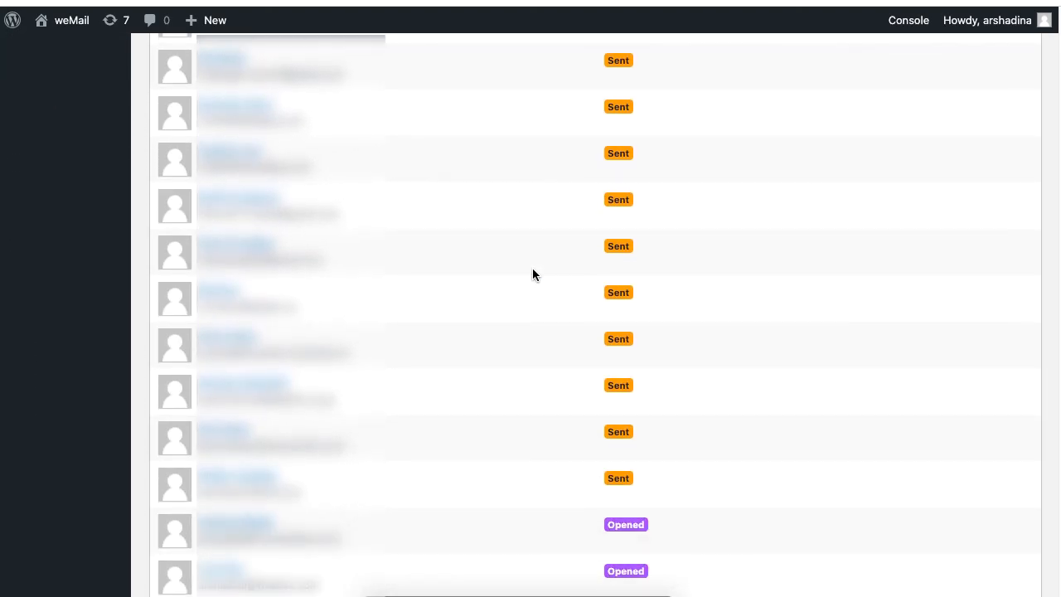